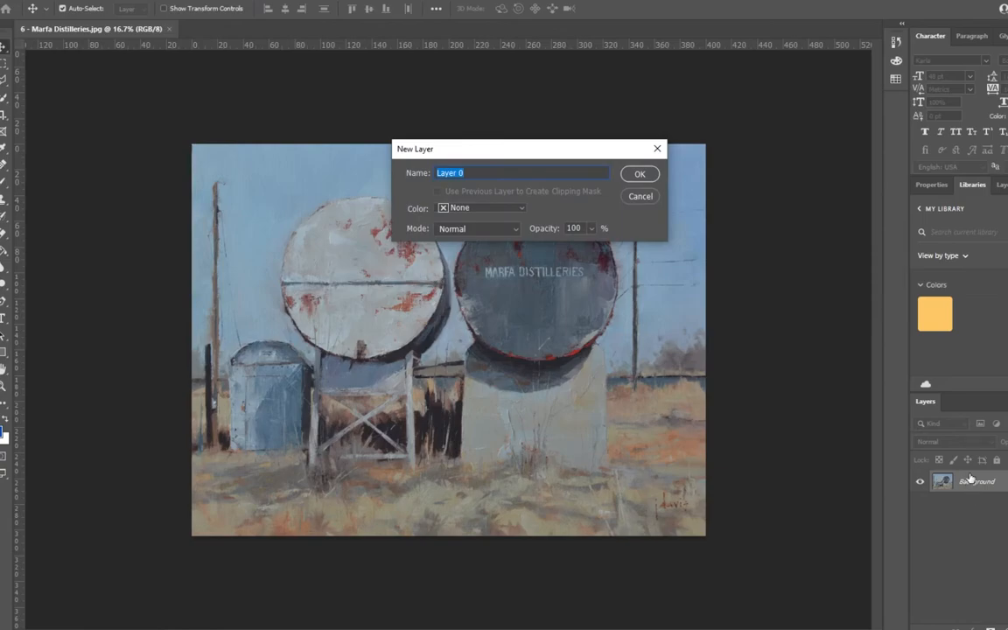
- Convert the painting's locked background into a layer named "Image" and add an empty layer named "Background"
type("Image")
key("Return")
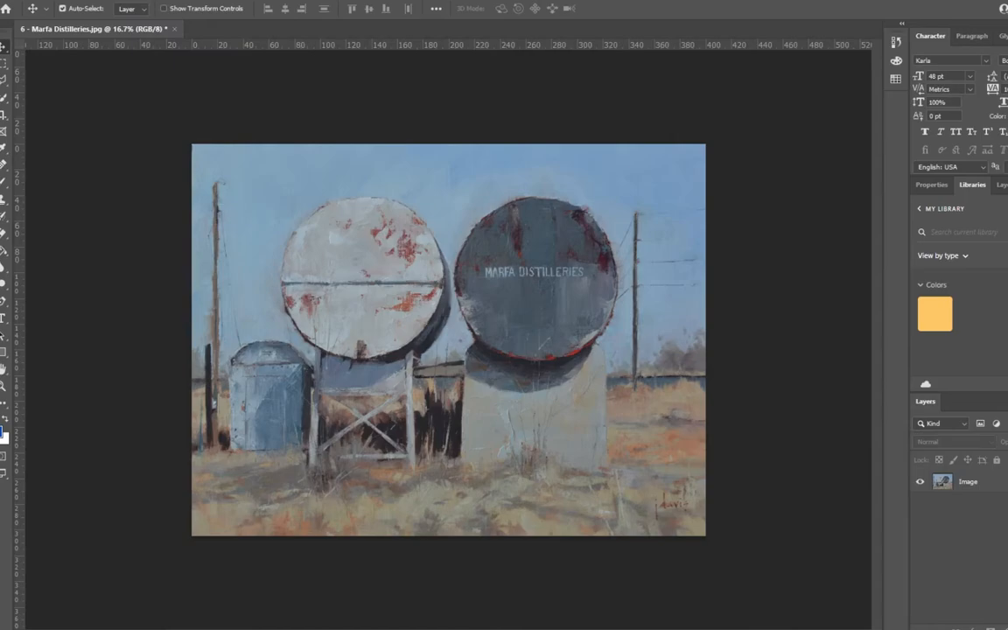
key("ctrl+alt+shift+n")
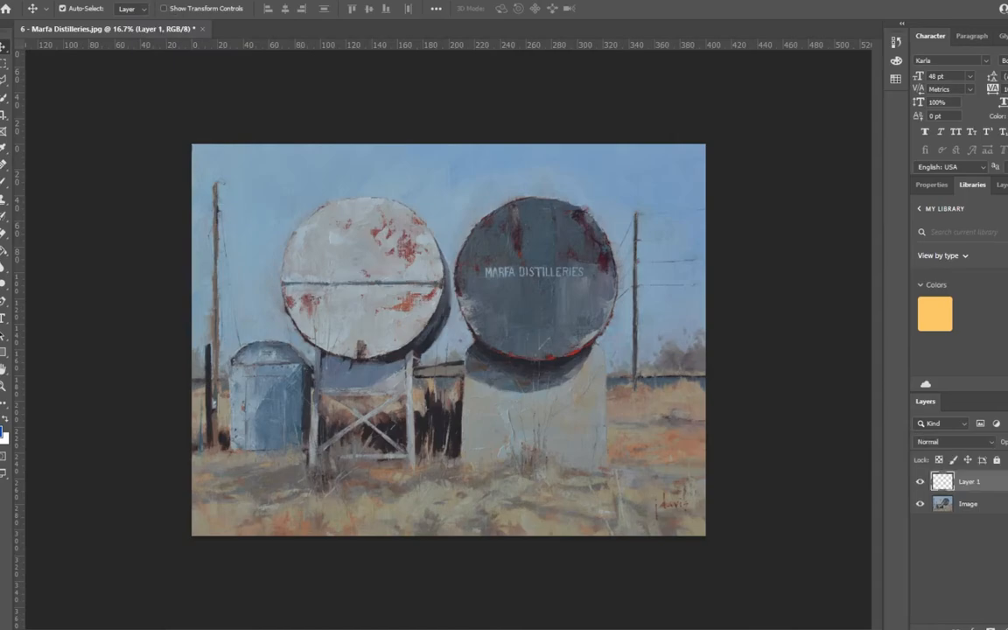
double_click(969, 481)
type("Background")
key("Return")
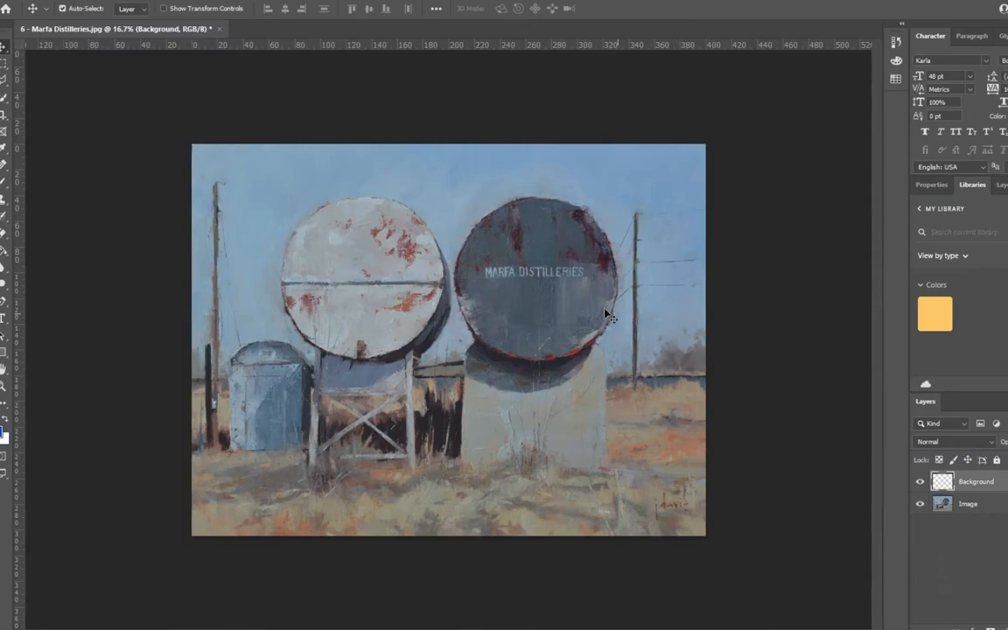
- Change the canvas size to 16 inches wide by 12 inches high, accepting the clipping
left_click(59, 1)
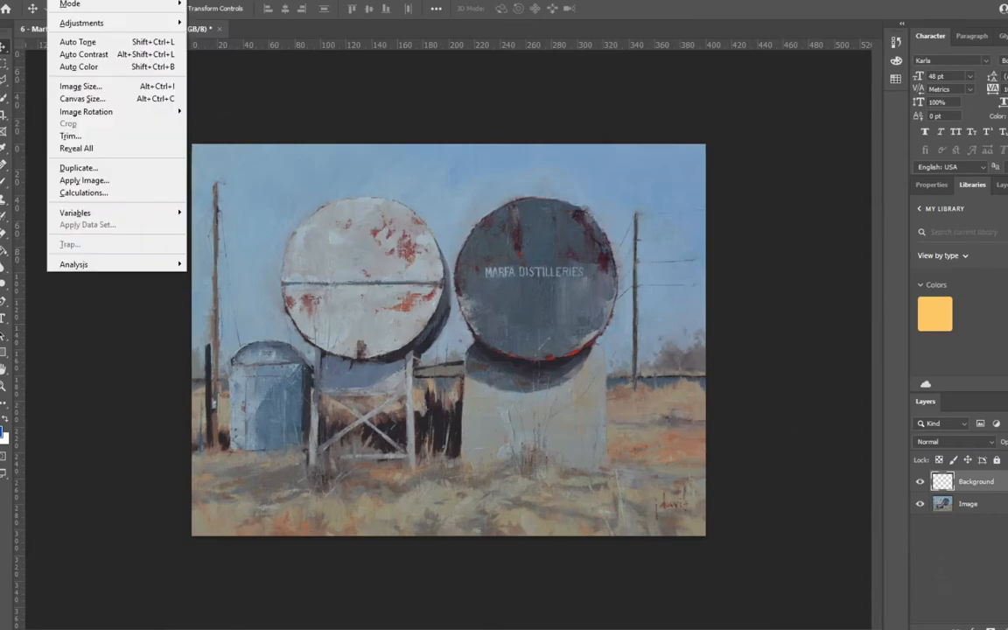
left_click(80, 99)
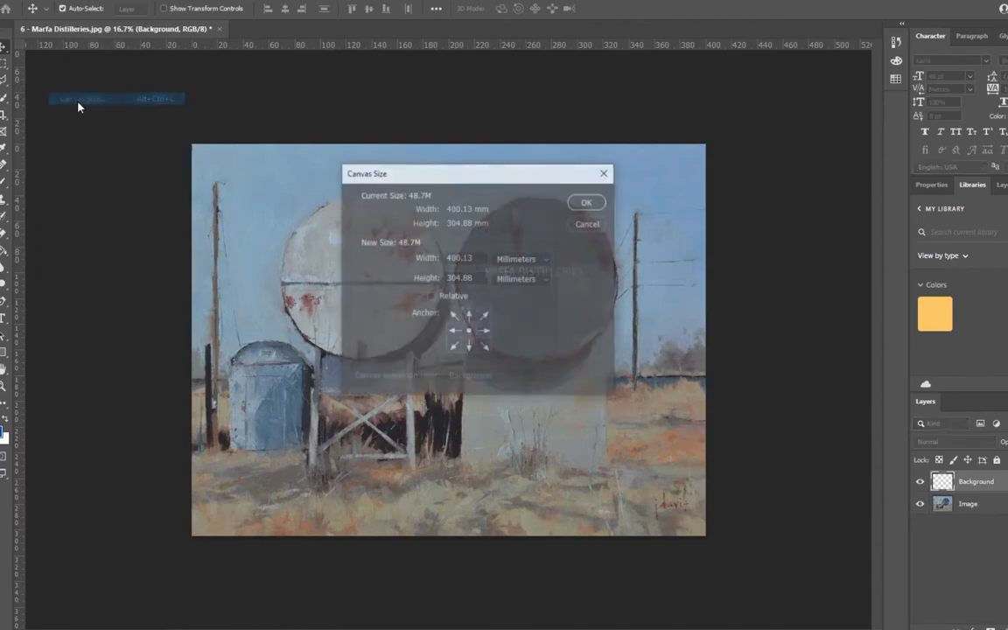
left_click(542, 263)
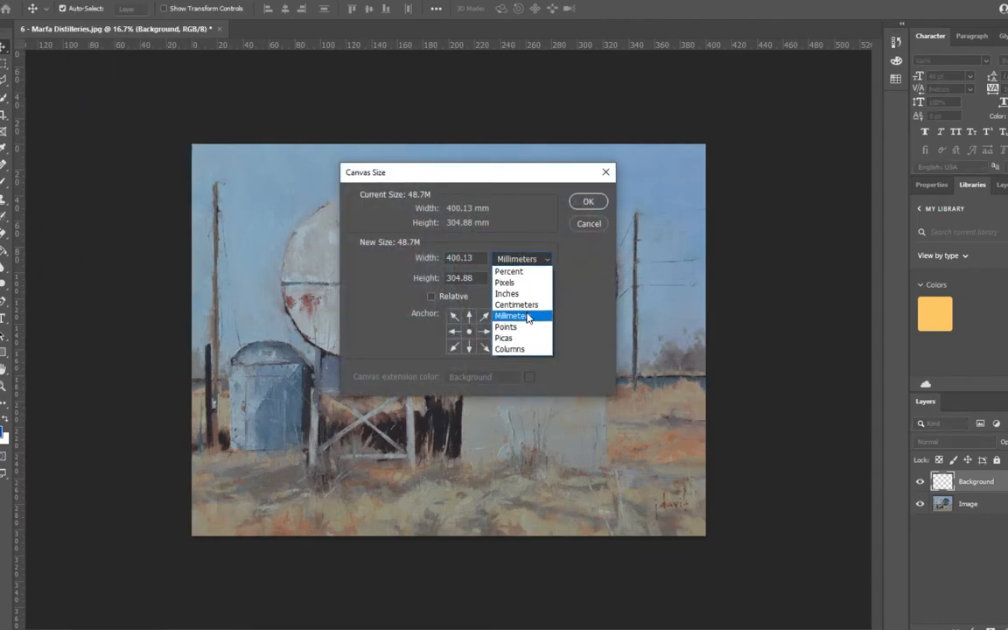
left_click(518, 294)
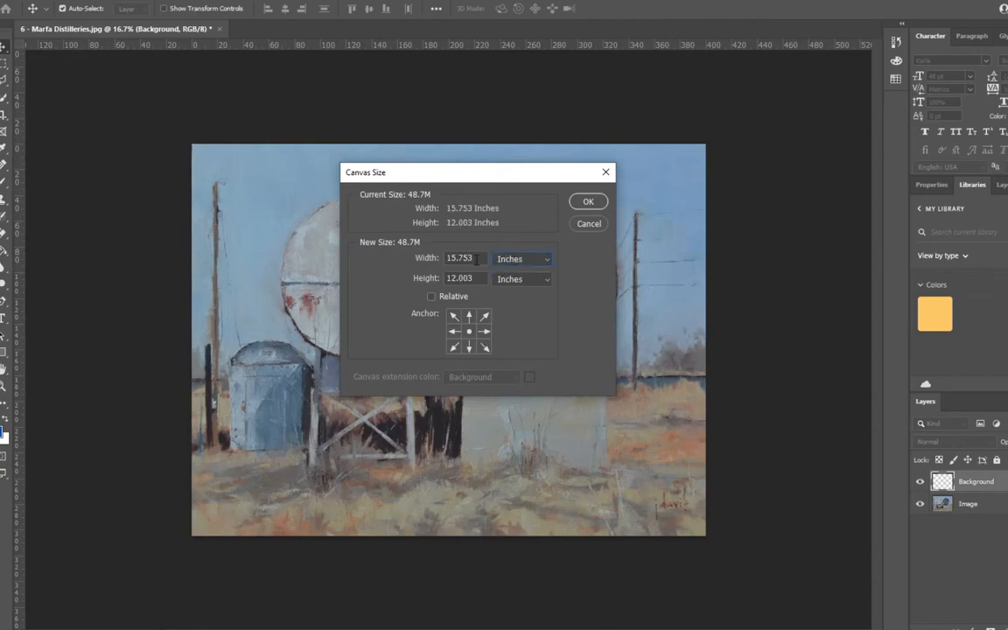
left_click_drag(477, 257, 446, 258)
type("16")
key("Tab")
type("12")
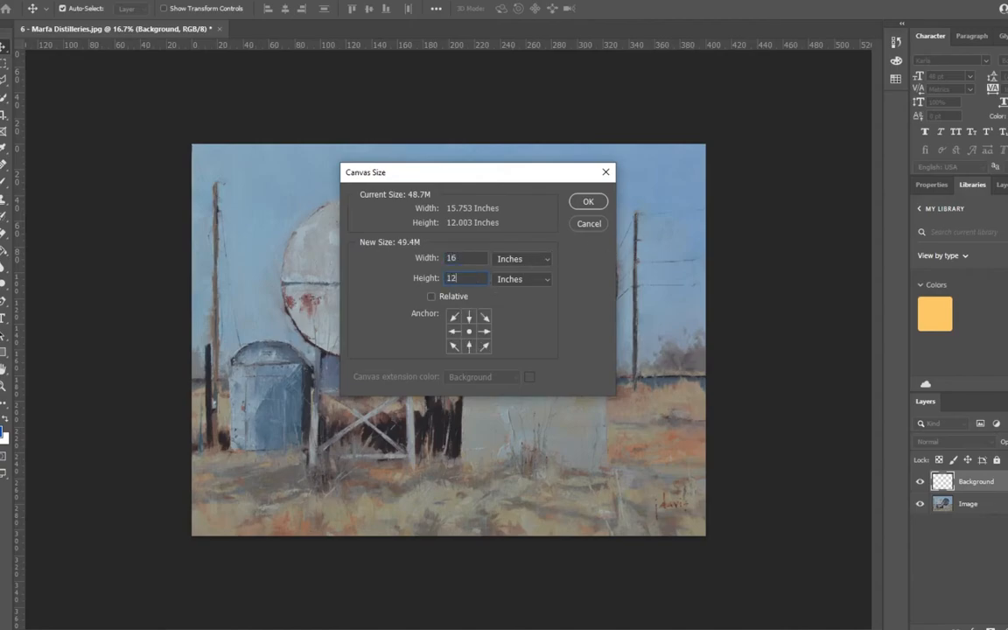
left_click(594, 209)
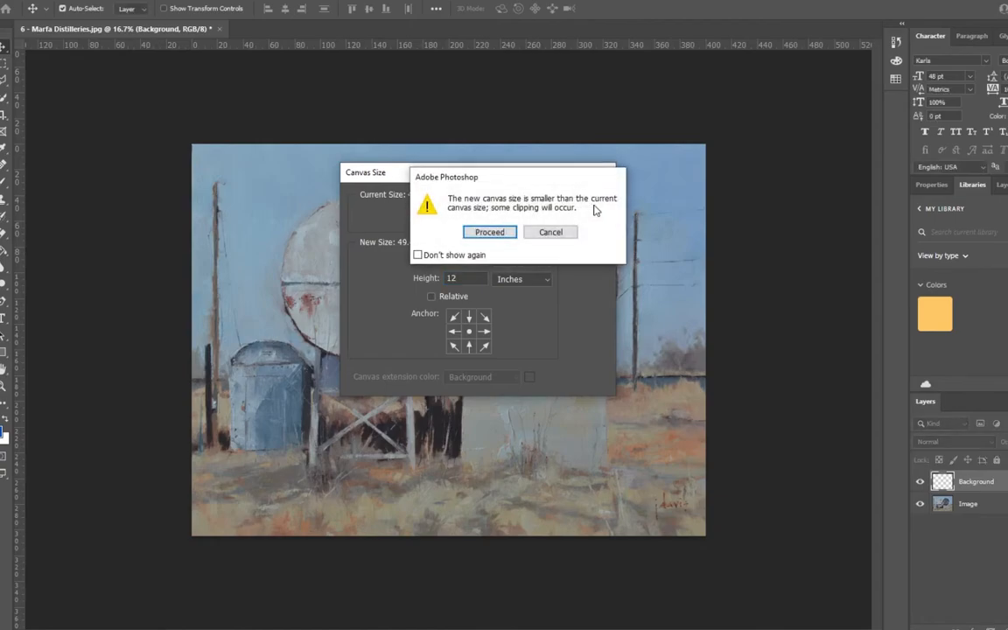
left_click(495, 232)
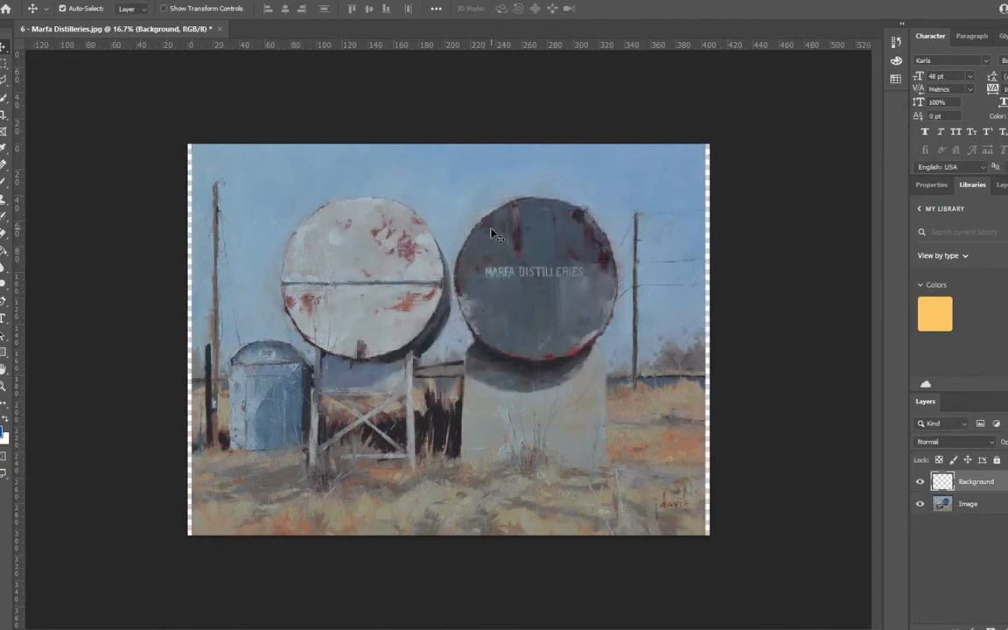
- Stretch the Image layer horizontally with Free Transform so the painting covers the empty strips at both sides of the canvas
left_click(980, 506)
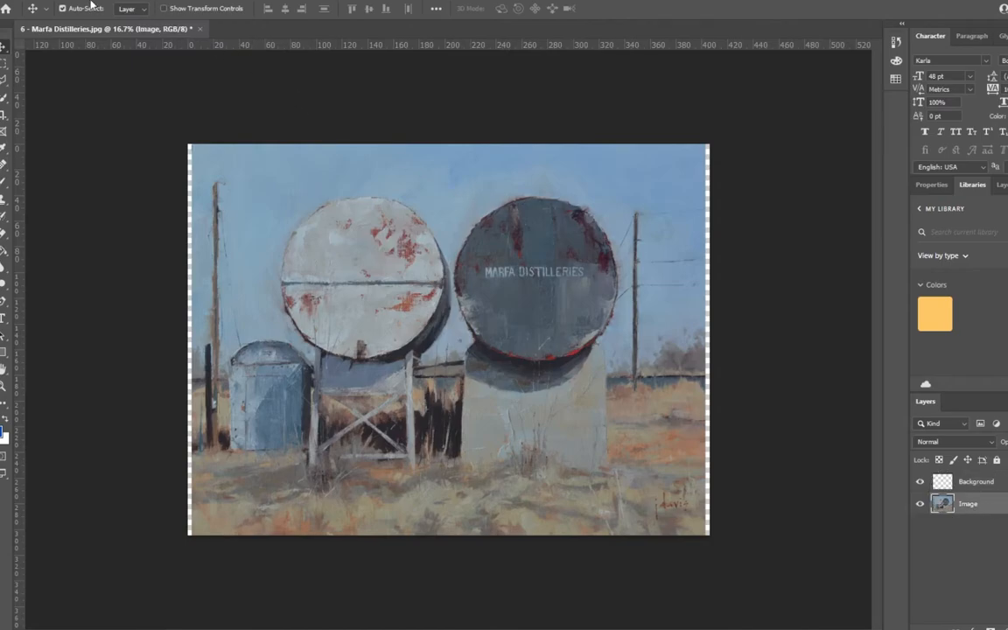
left_click(36, 1)
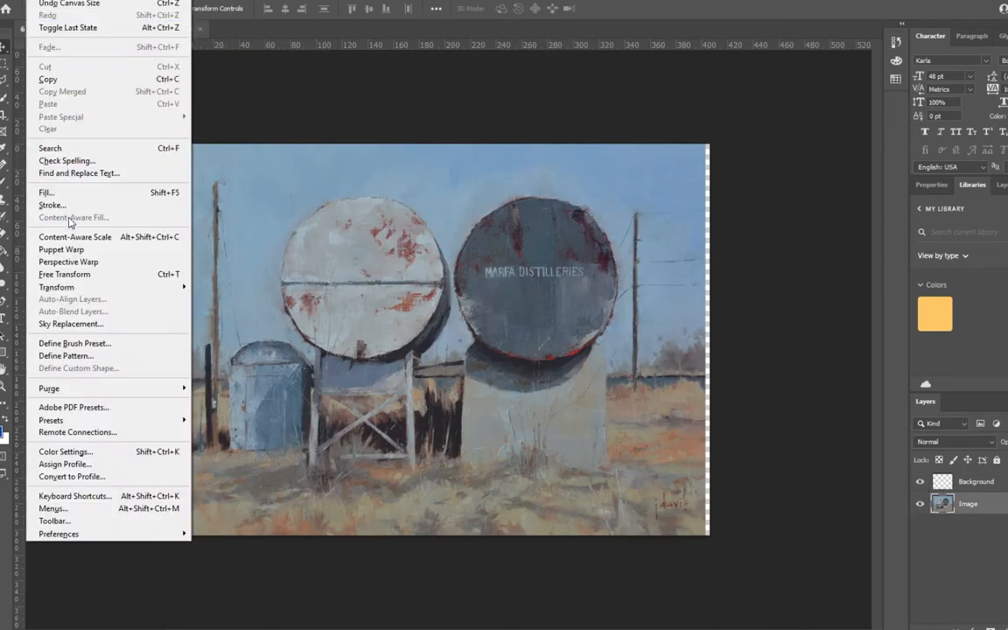
left_click(70, 279)
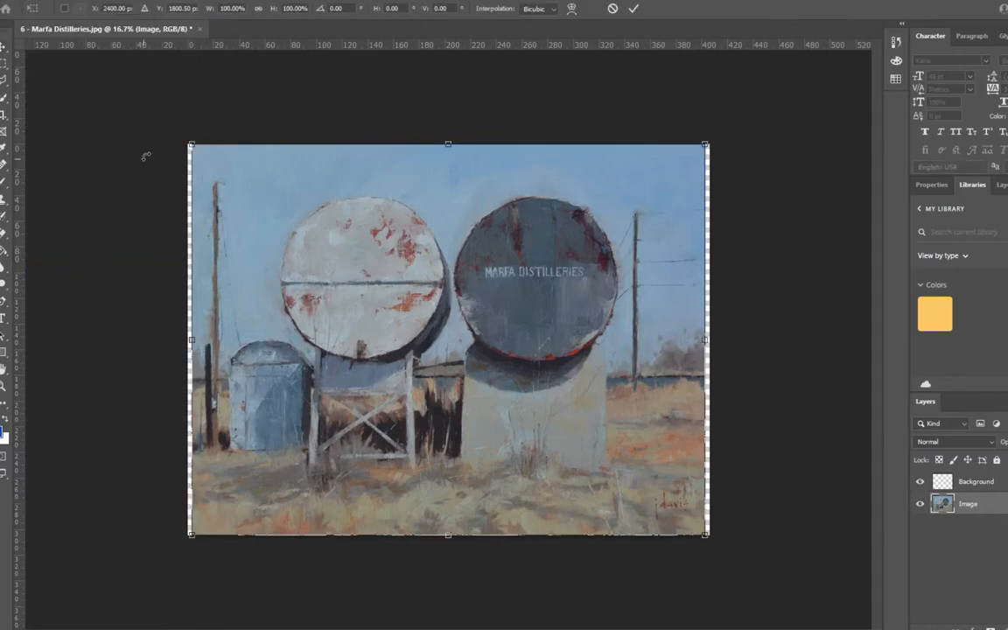
left_click_drag(189, 144, 187, 144)
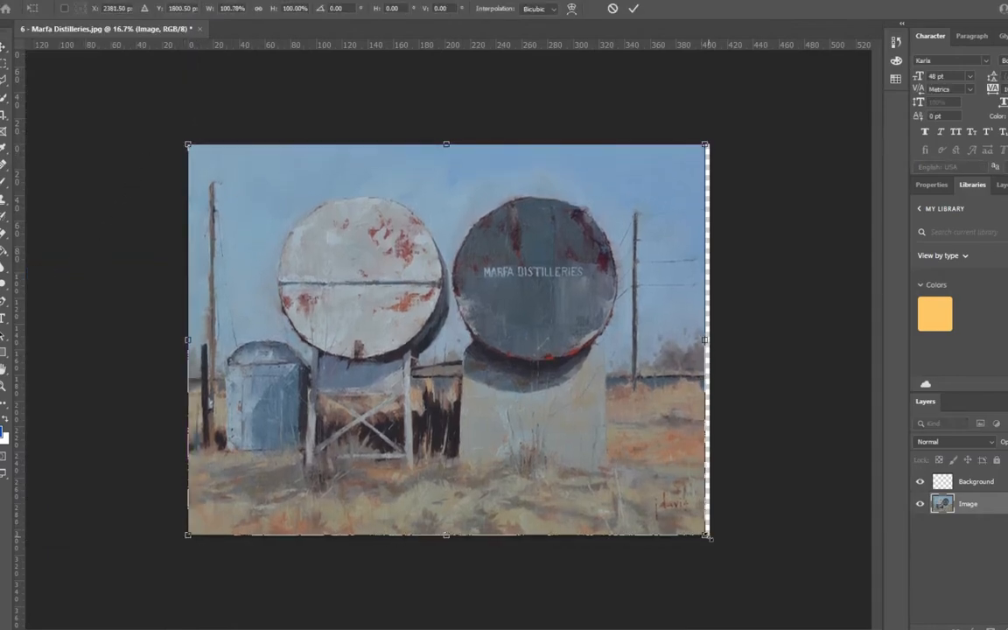
mouse_move(706, 533)
left_mouse_down()
mouse_move(709, 523)
mouse_move(709, 534)
left_mouse_up()
left_click(633, 9)
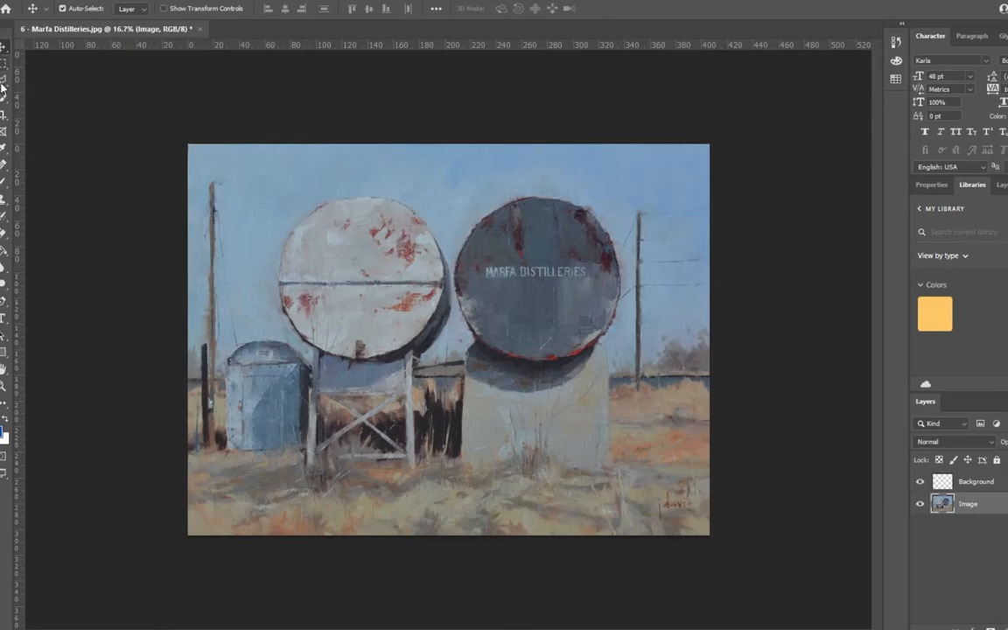
- Check the canvas proportions against a 4:3 crop ratio, leaving the crop unapplied
left_click(3, 115)
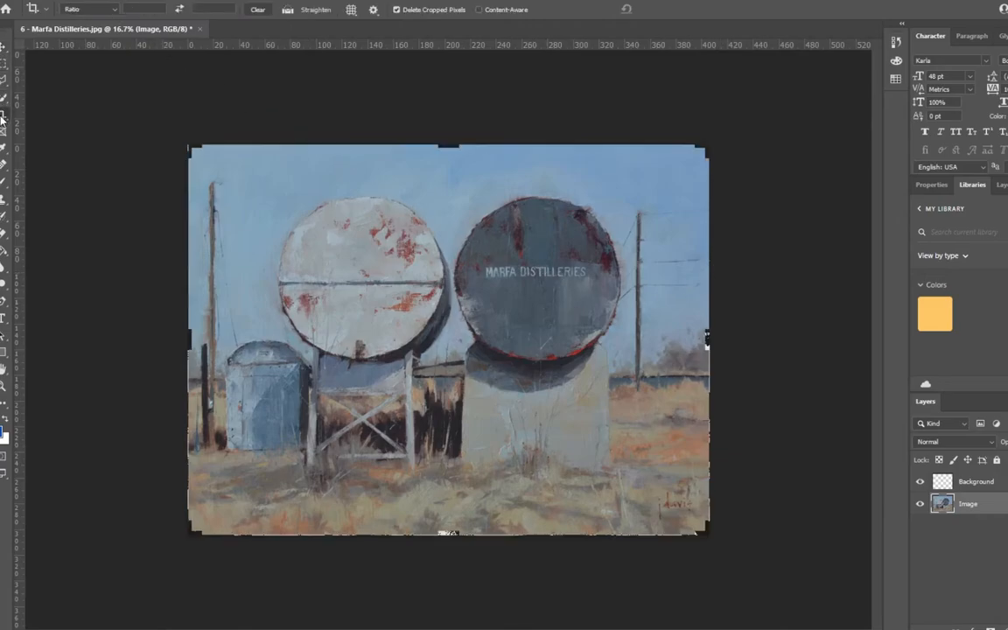
left_click(131, 8)
type("4")
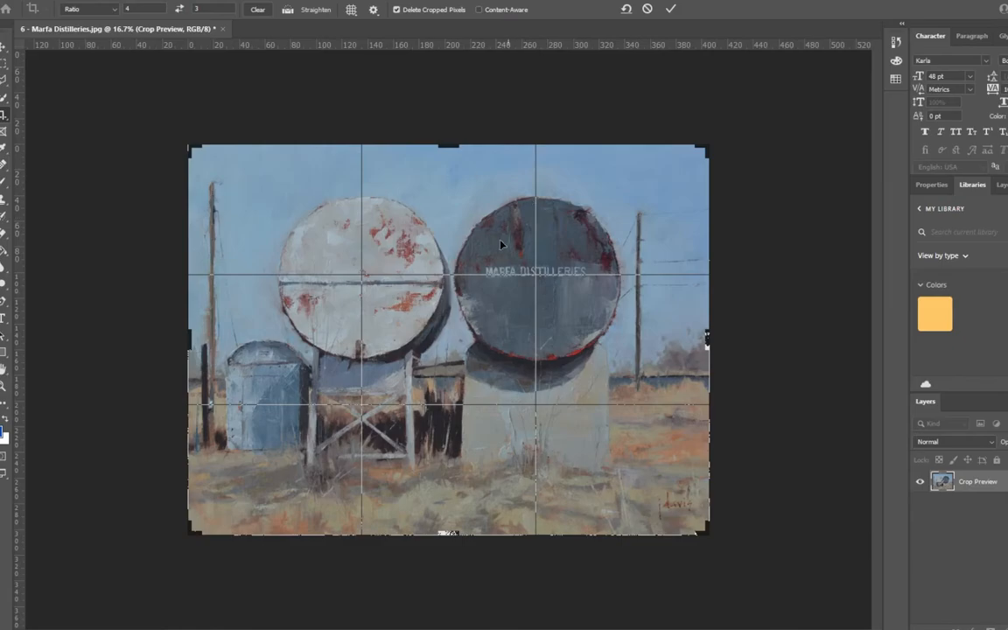
left_click(648, 8)
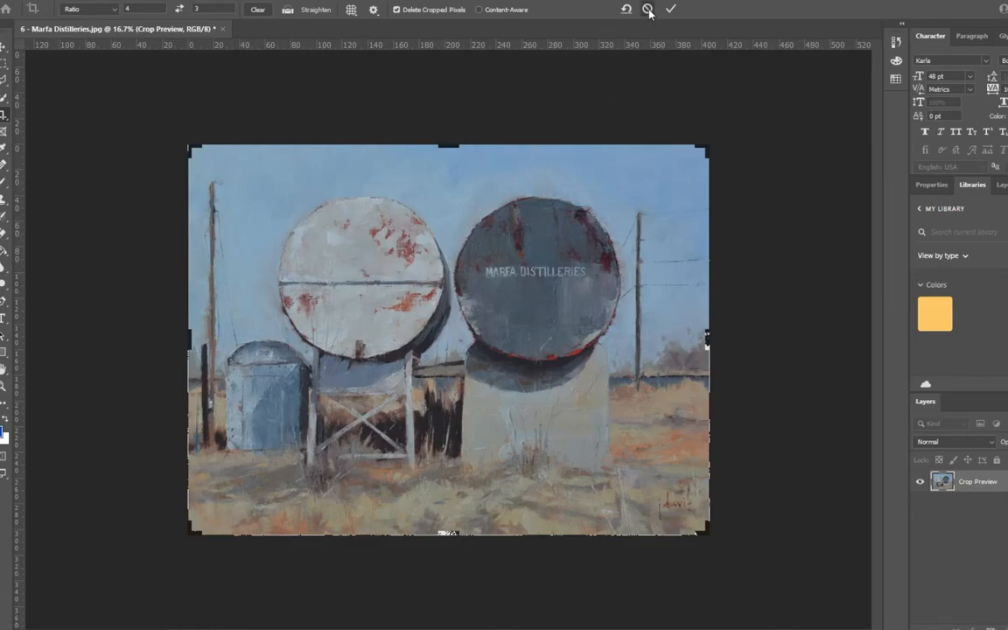
left_click(4, 48)
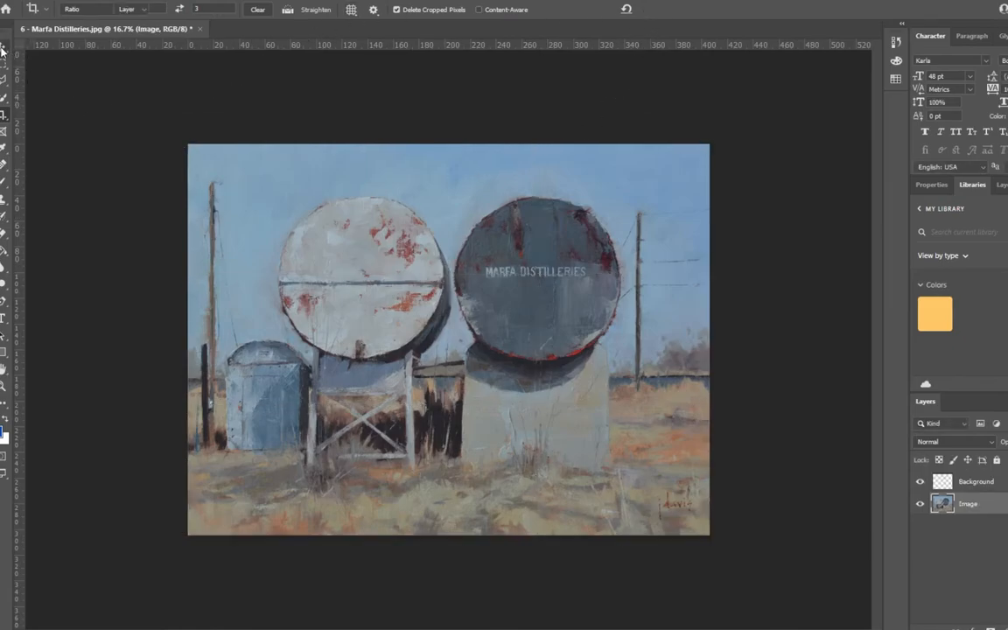
- Save the painting as a JPEG named "6 - Marfa Distilleries-resize-3x4 perfect" at maximum quality 12
left_click(31, 1)
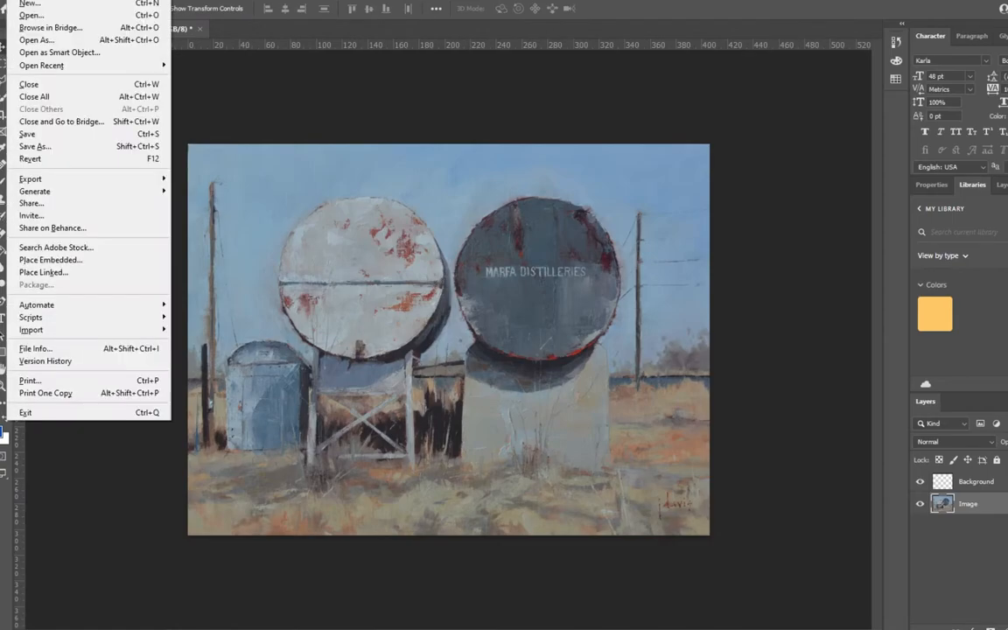
left_click(44, 146)
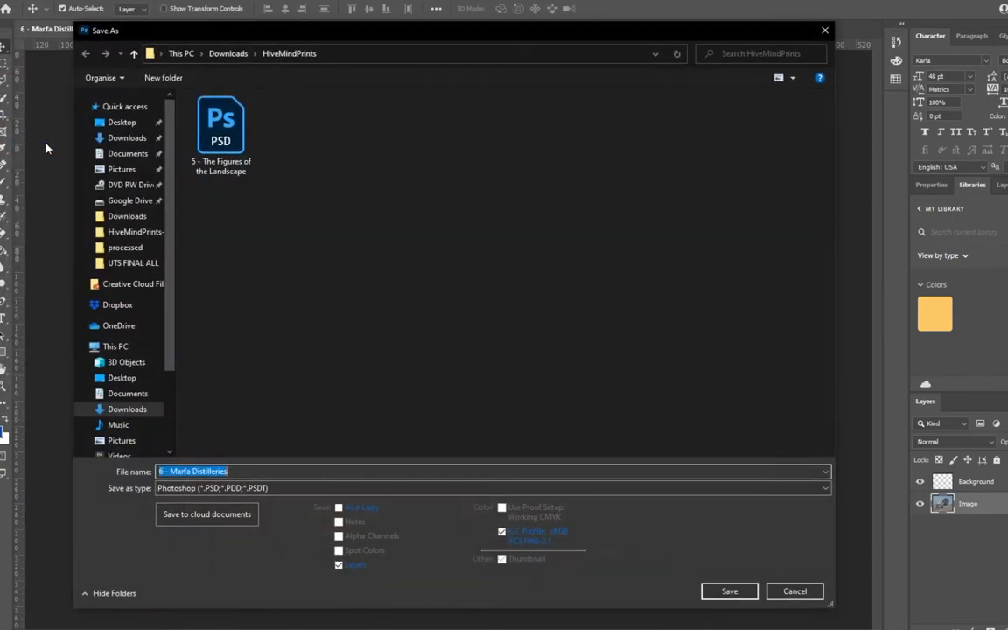
left_click(344, 490)
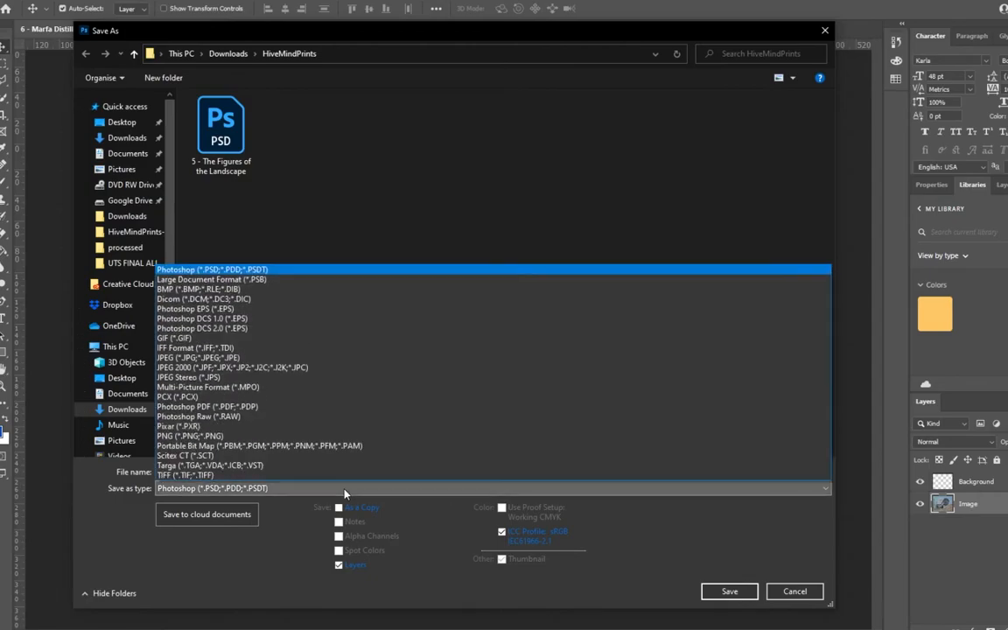
left_click(291, 357)
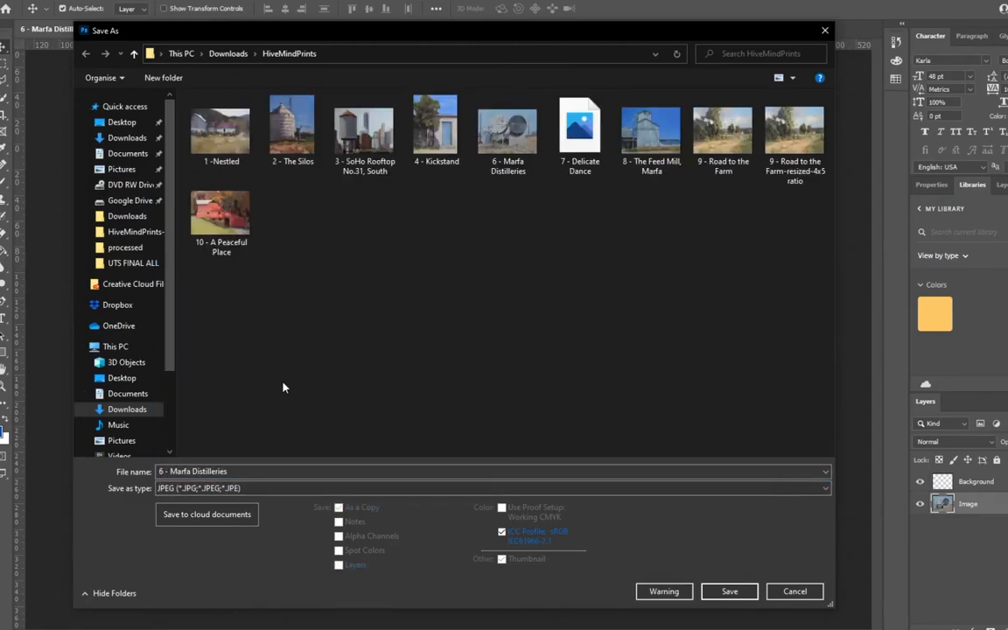
left_click(255, 471)
left_click(255, 471)
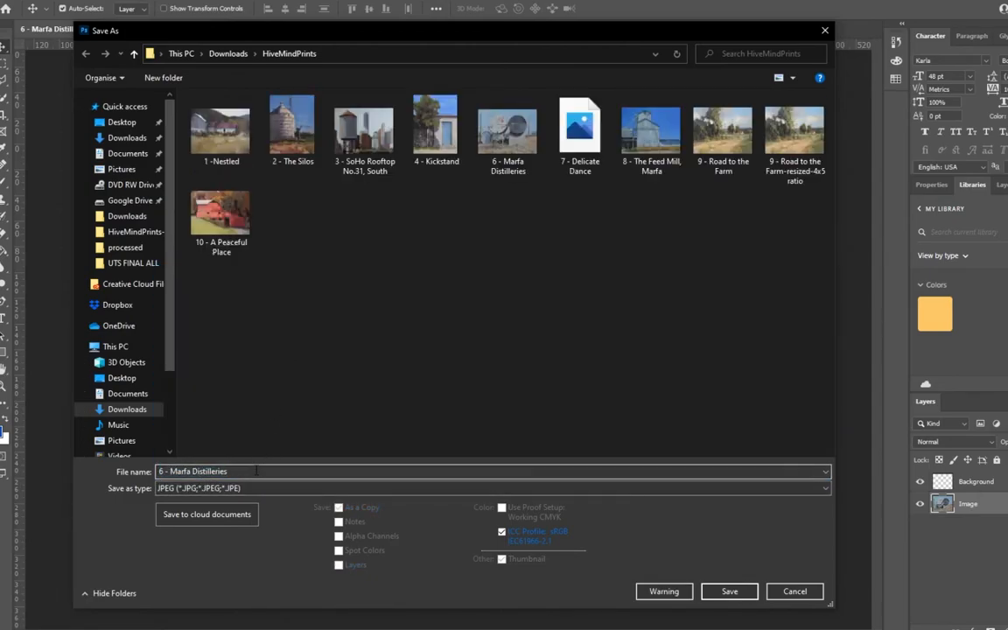
type("-resize-3x4 perfect")
left_click(727, 591)
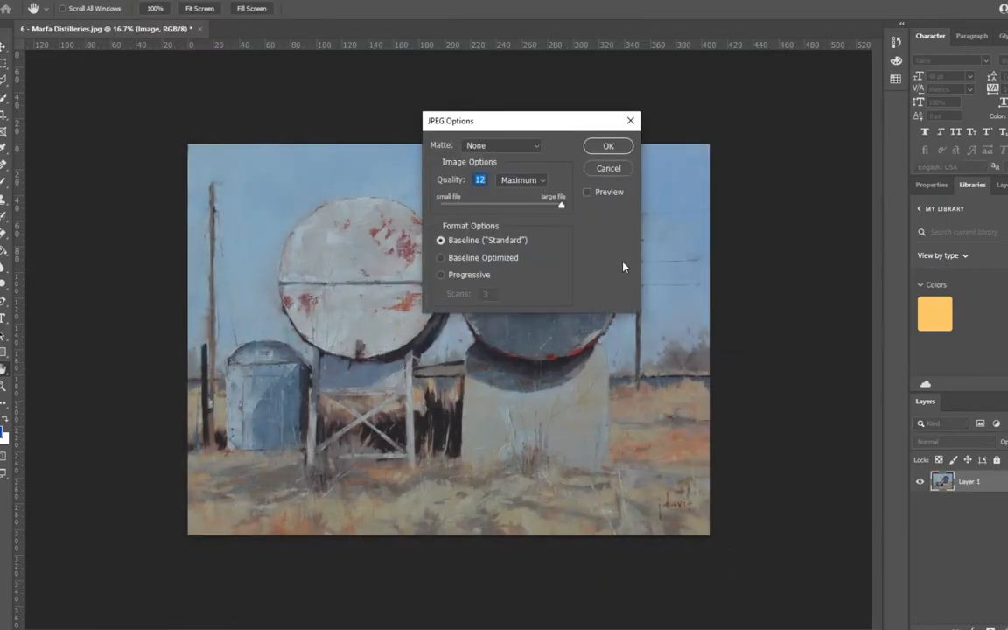
left_click(616, 149)
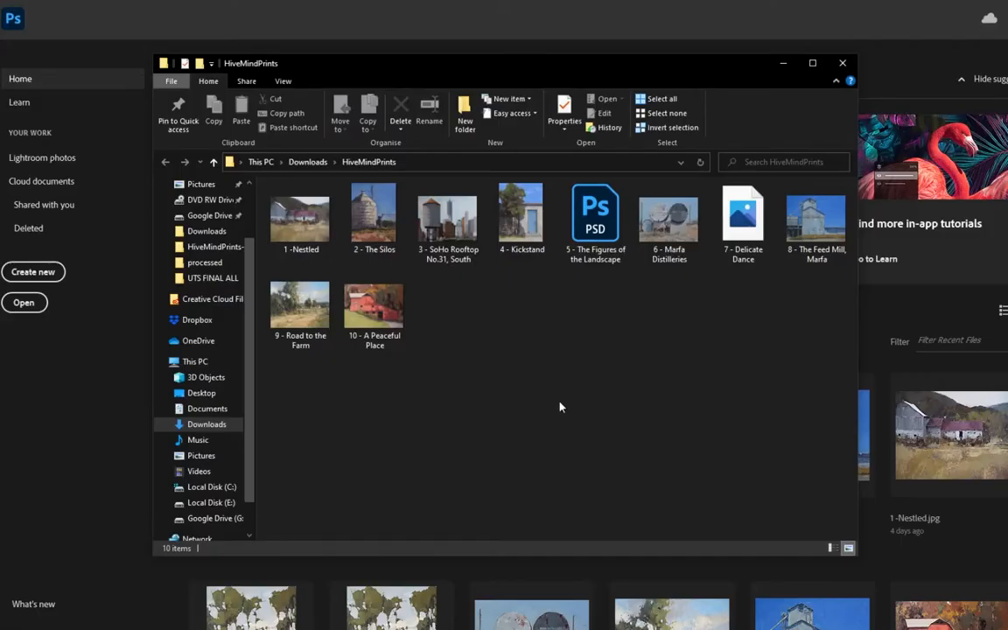
- Open the "9 - Road to the Farm" painting from the HiveMindPrints folder and convert its background into a layer named "Image"
left_click_drag(300, 306, 945, 319)
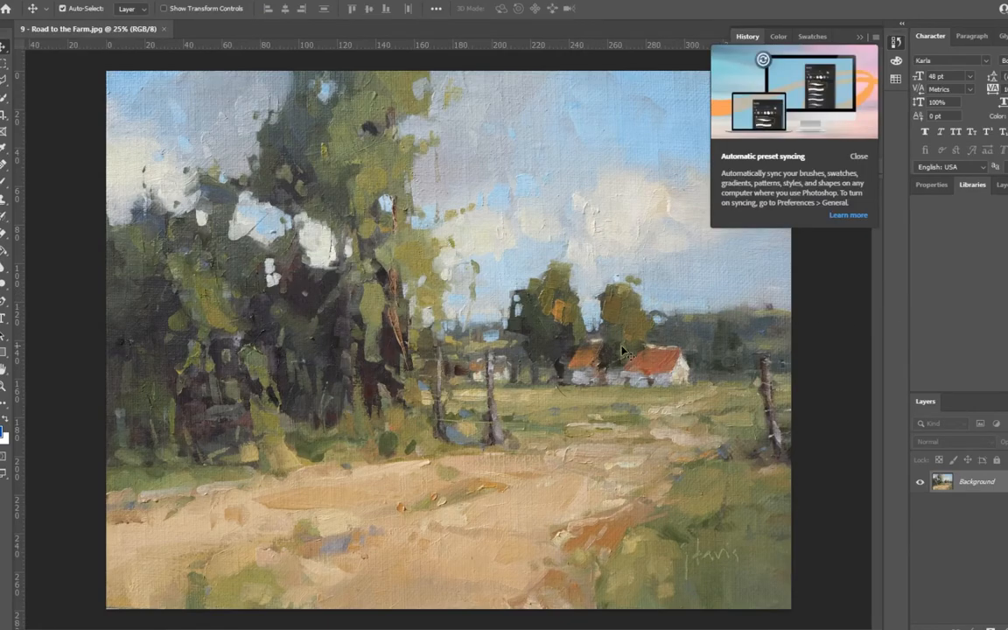
double_click(971, 482)
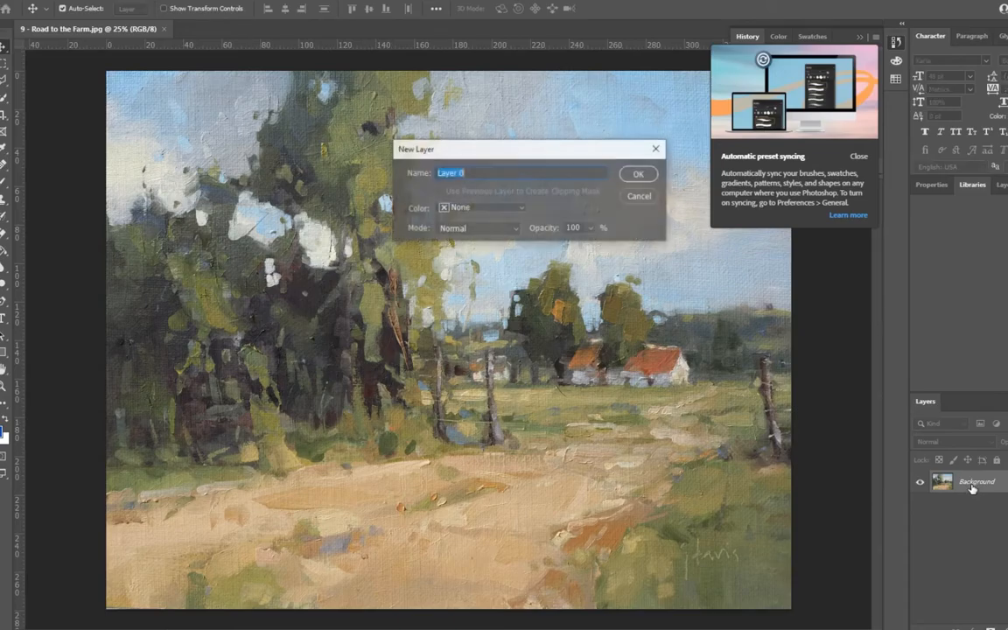
type("Im")
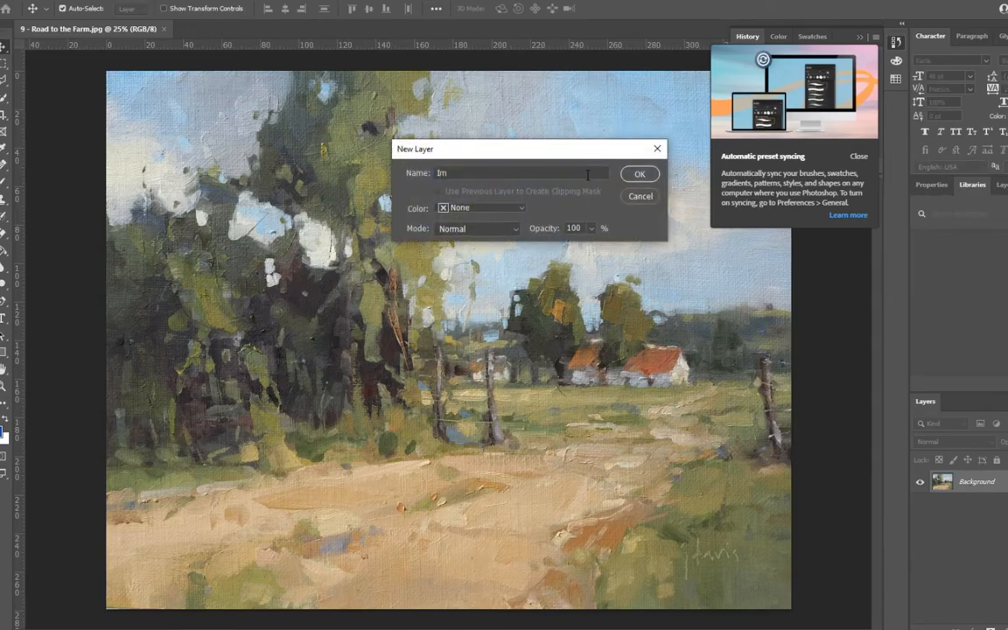
type("age")
left_click(639, 173)
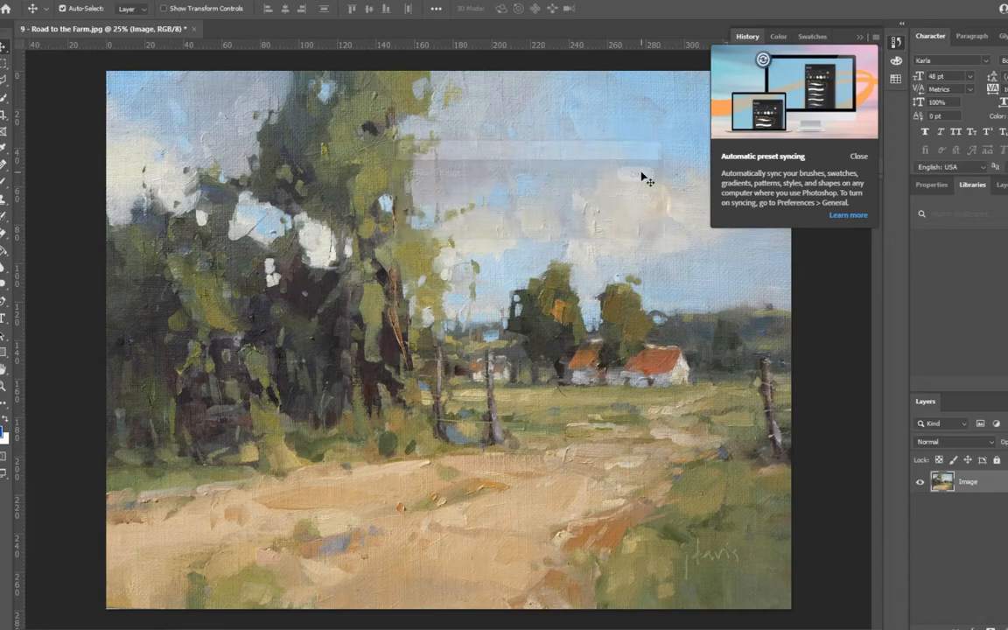
- Add an empty layer named "Background" and place it beneath the Image layer
left_click(971, 542)
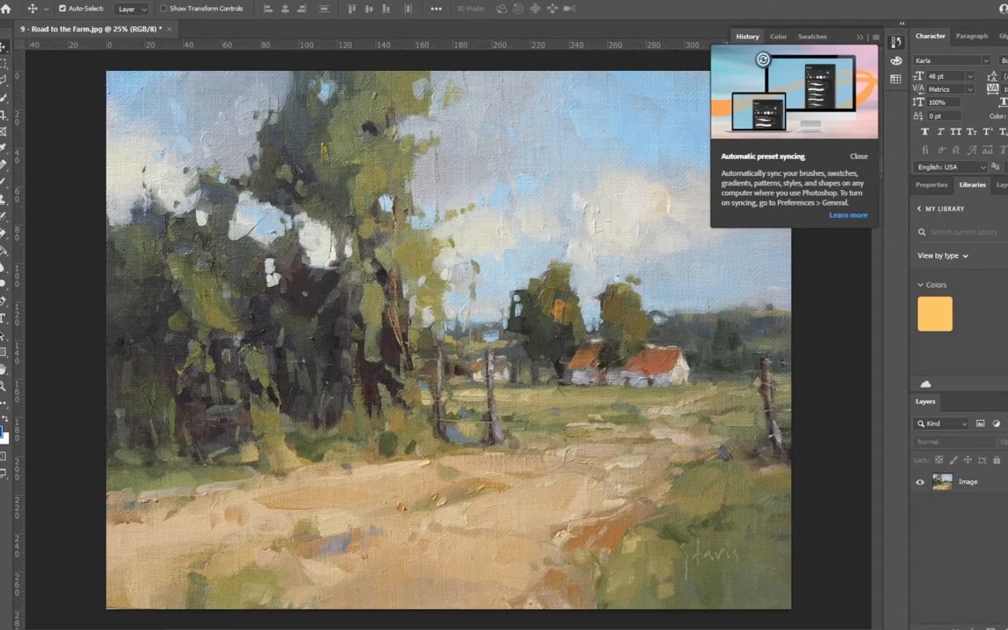
key("ctrl+alt+shift+n")
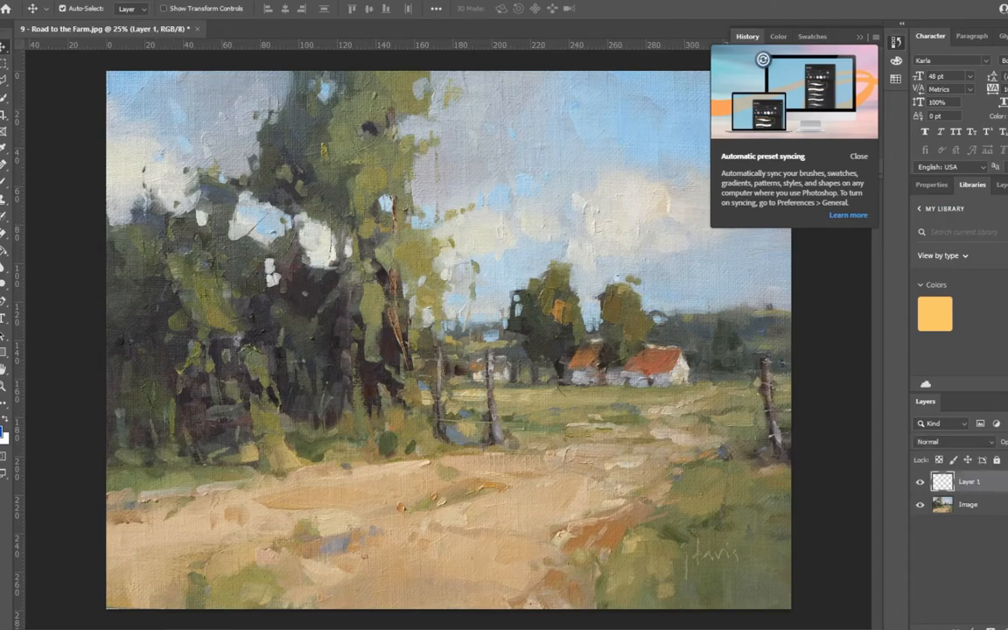
double_click(969, 482)
type("Background")
key("Return")
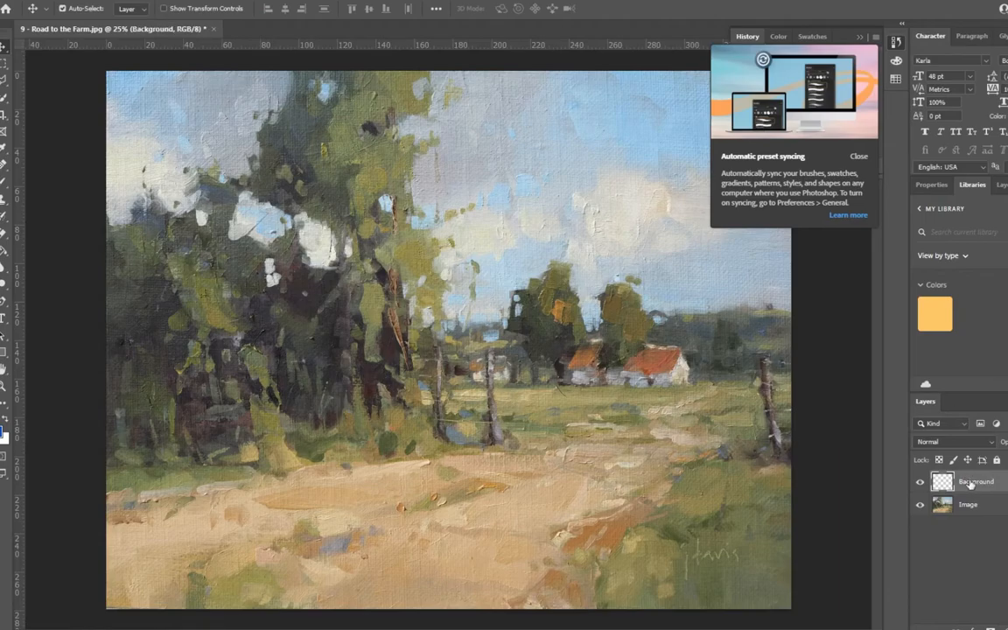
left_click_drag(971, 484, 966, 524)
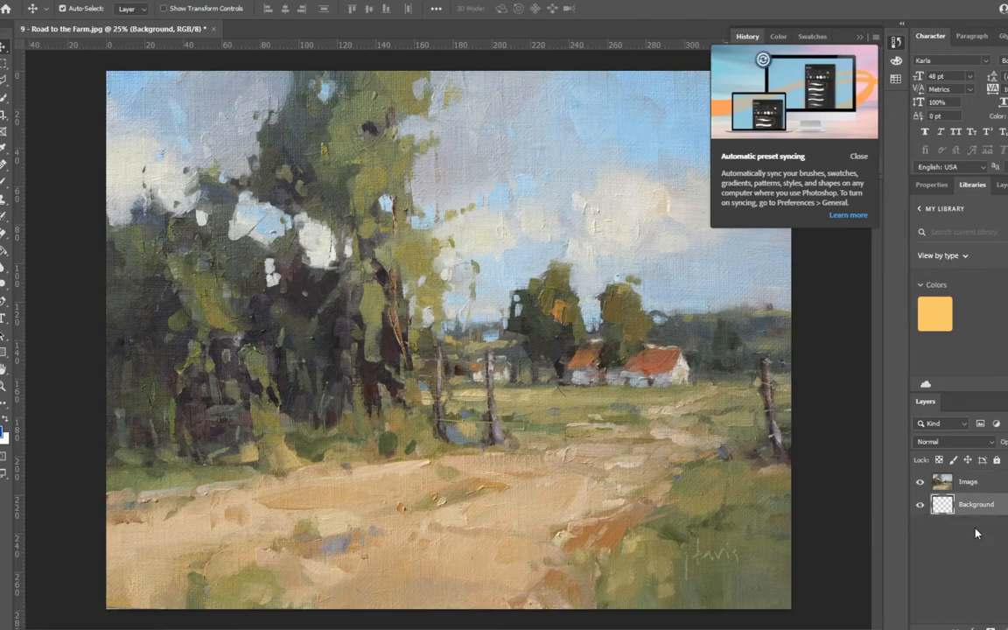
- Set the canvas size to 20 inches wide by 16 inches high
left_click(60, 0)
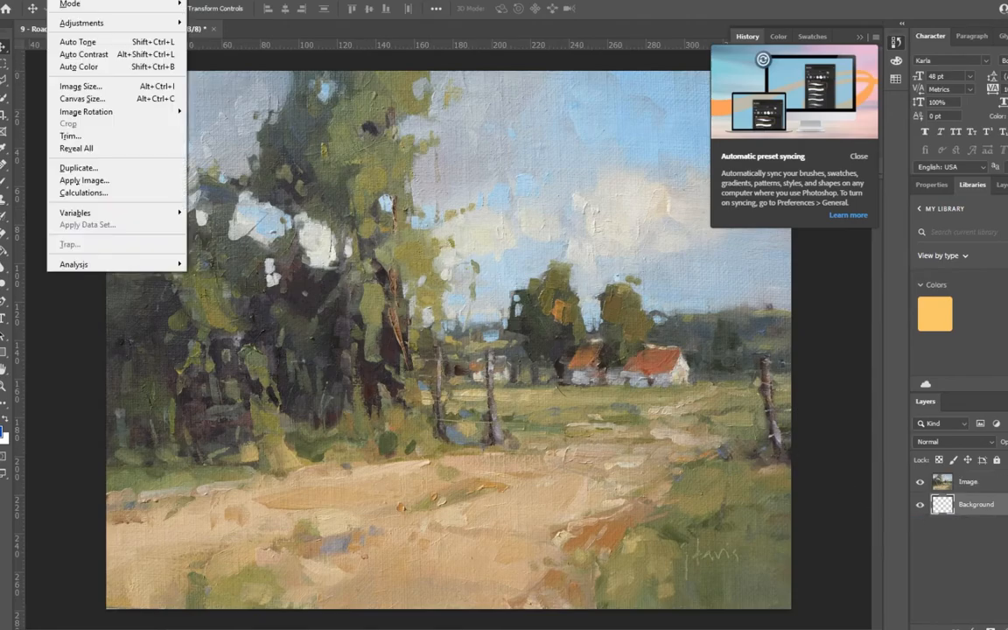
left_click(89, 101)
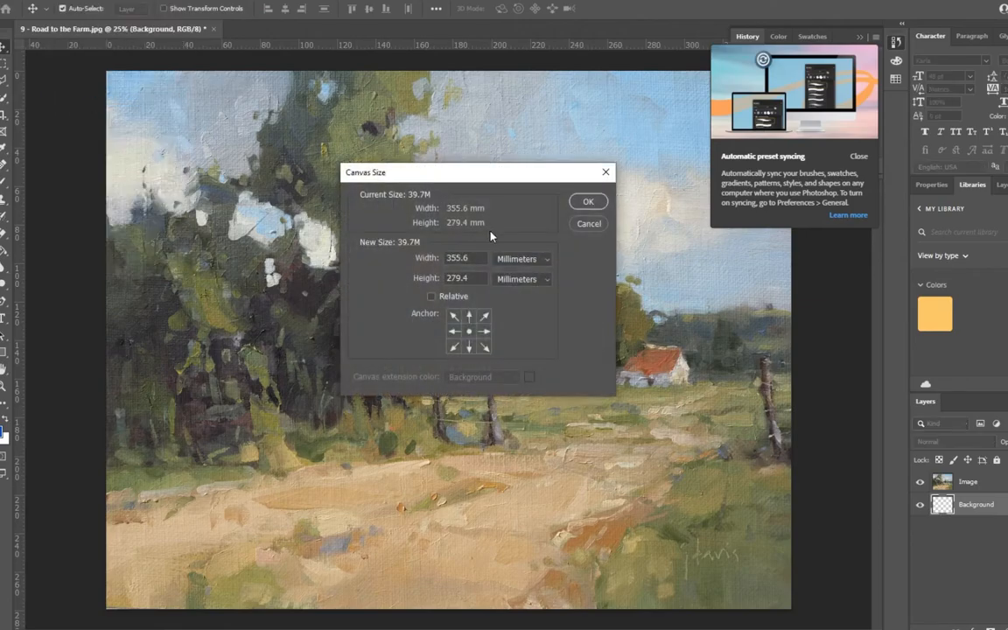
left_click(516, 259)
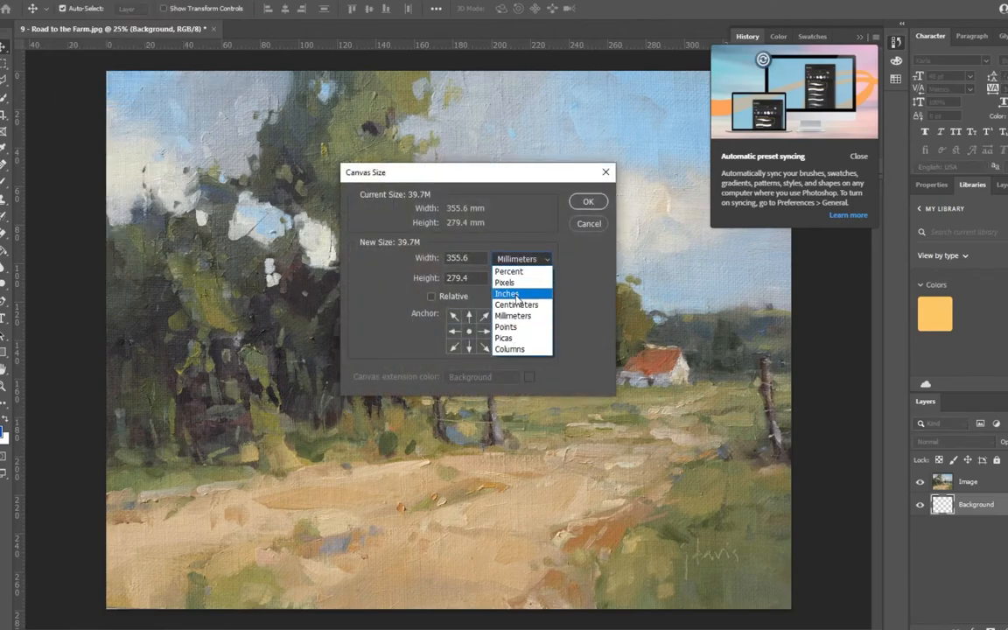
left_click(517, 294)
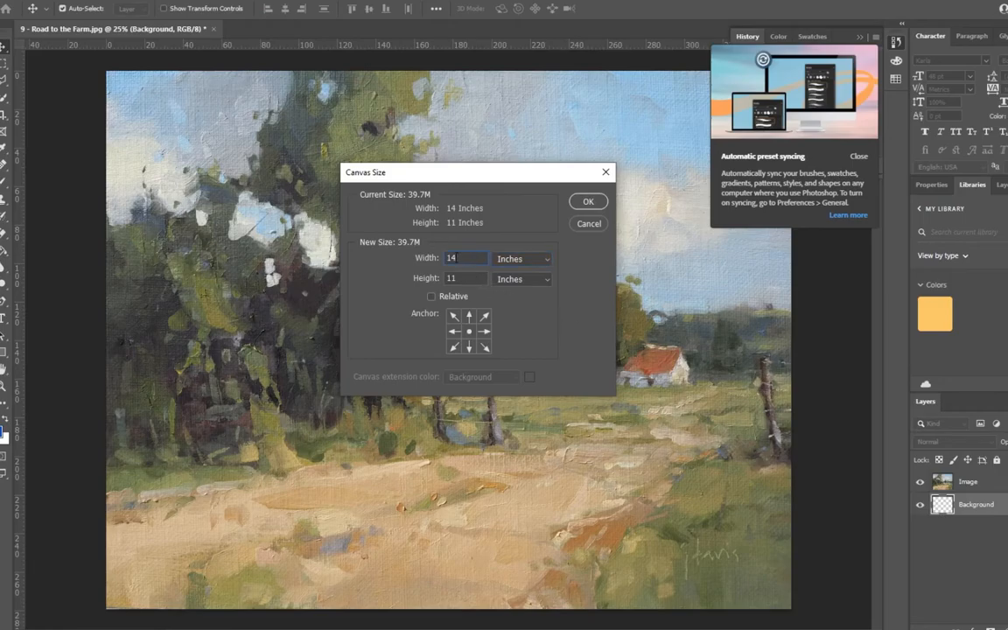
double_click(448, 258)
type("20")
key("Tab")
type("16")
left_click(588, 203)
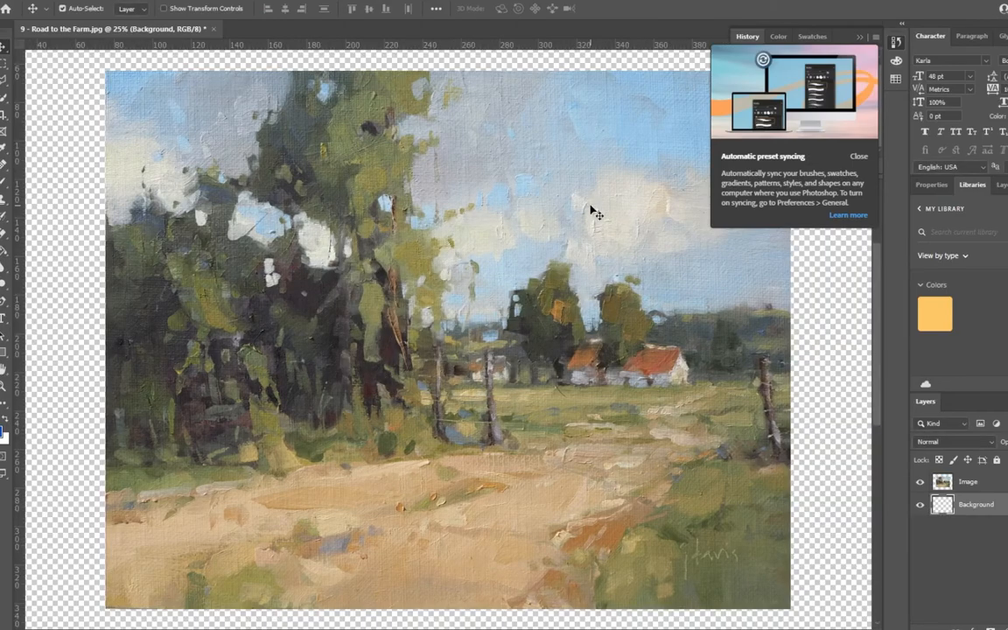
- Dismiss the automatic preset syncing notice and collapse the History panel to clear the view of the whole canvas
key("ctrl+0")
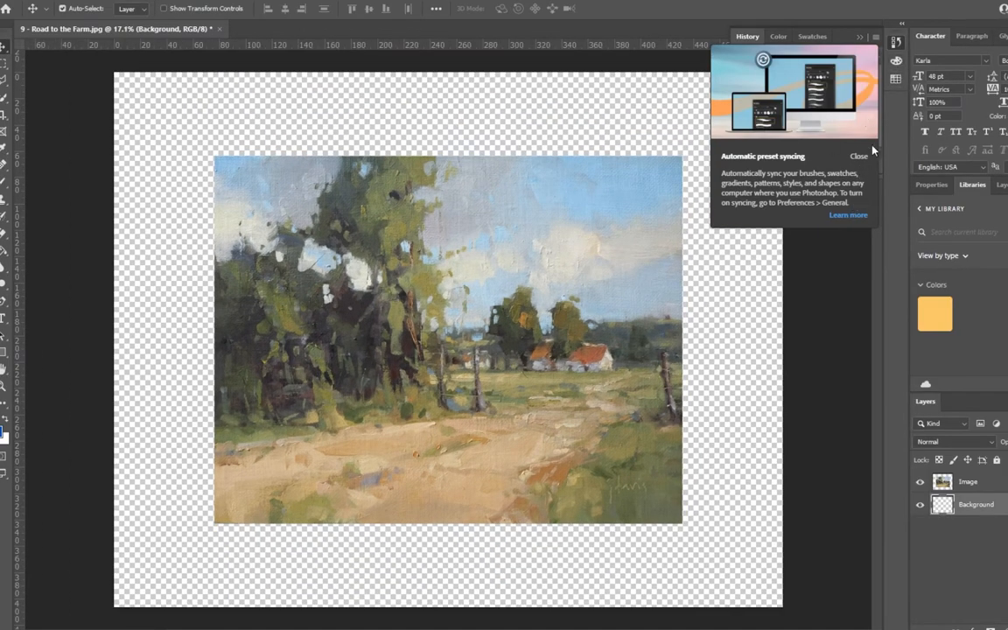
left_click(866, 157)
scroll(574, 265, "down", 1)
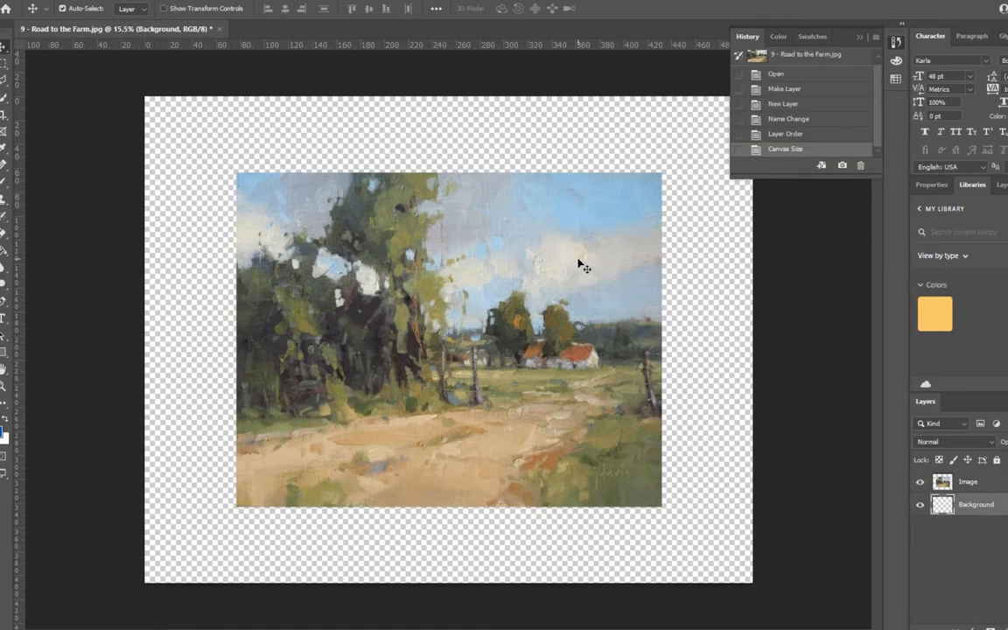
left_click(894, 42)
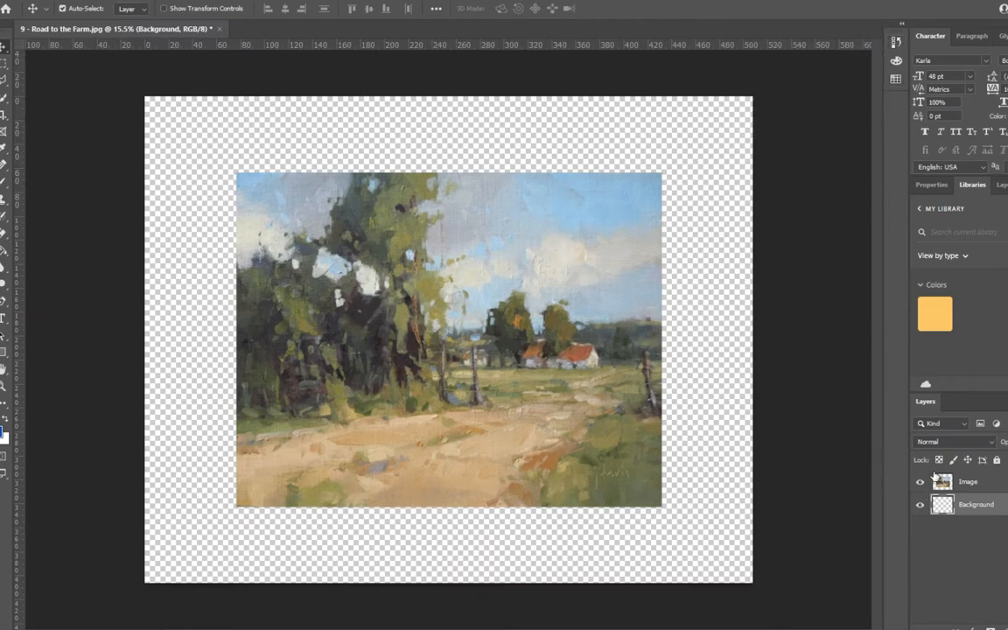
- Free-transform the Image layer by stretching its opposite corners to the canvas corners so the painting fills the entire canvas
left_click(943, 481)
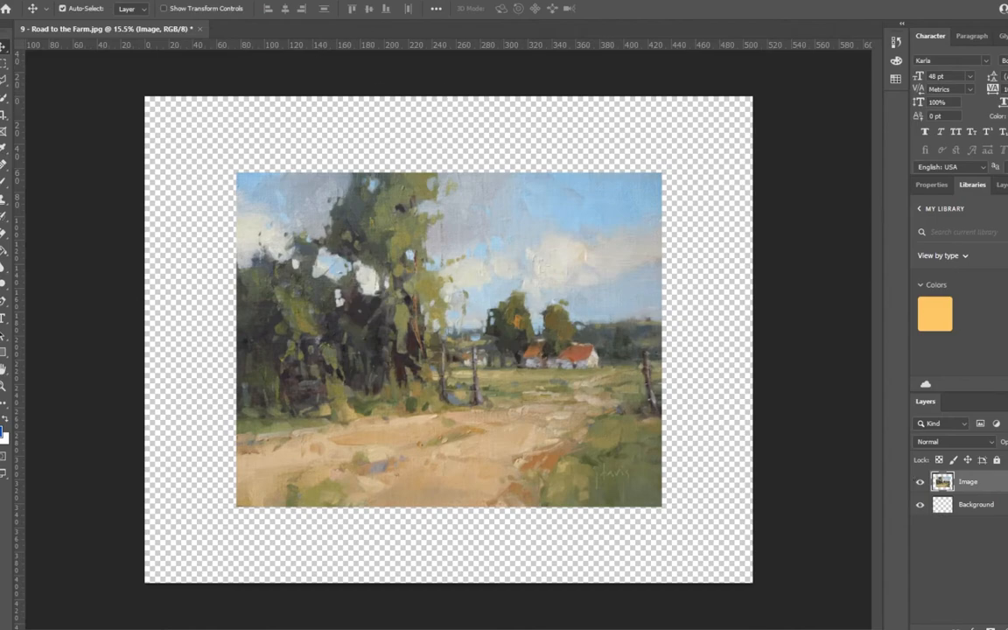
left_click(34, 1)
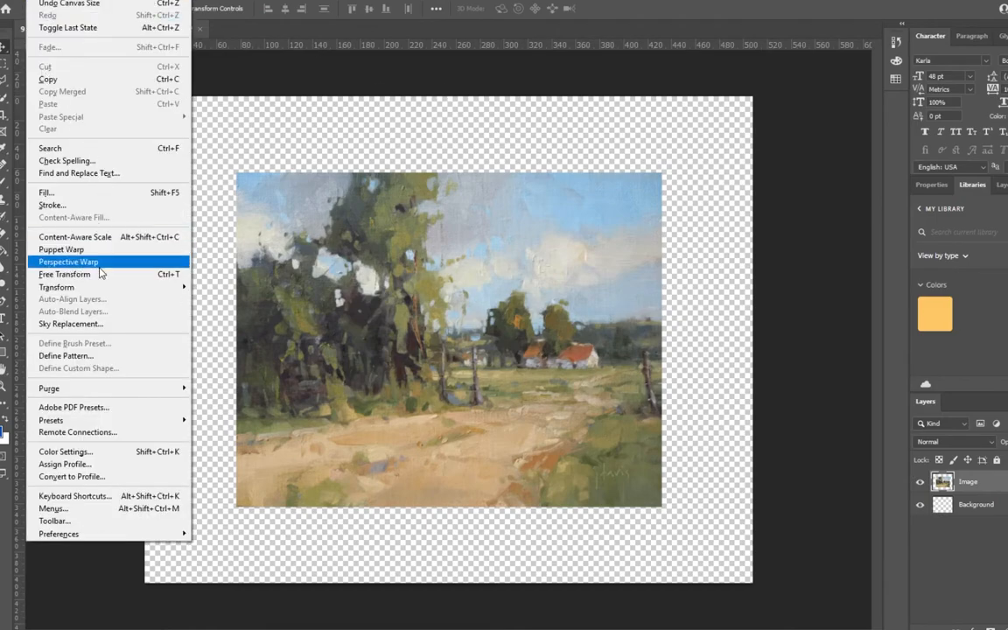
mouse_move(101, 289)
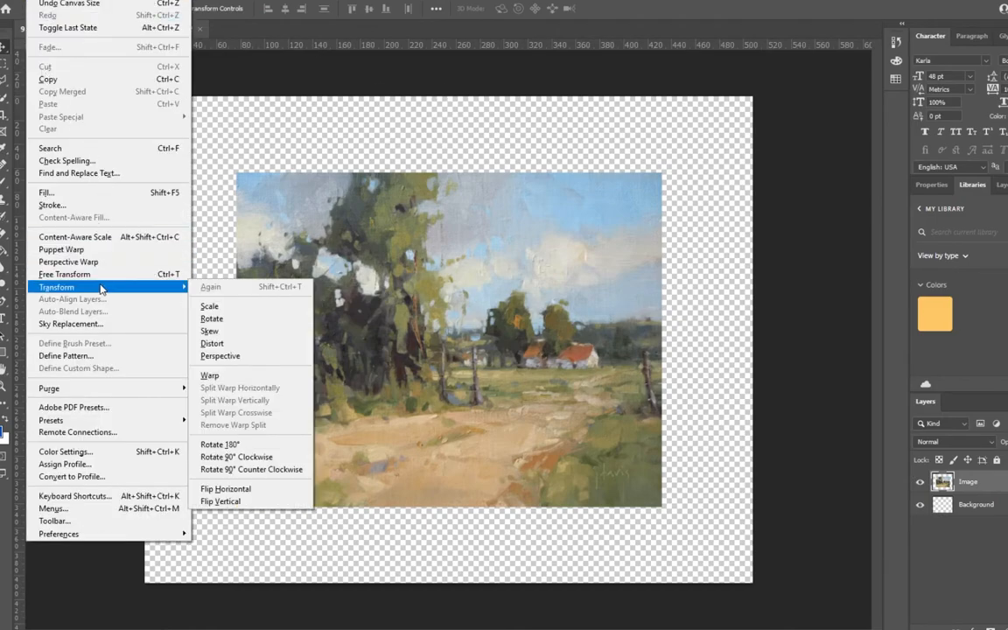
left_click(77, 274)
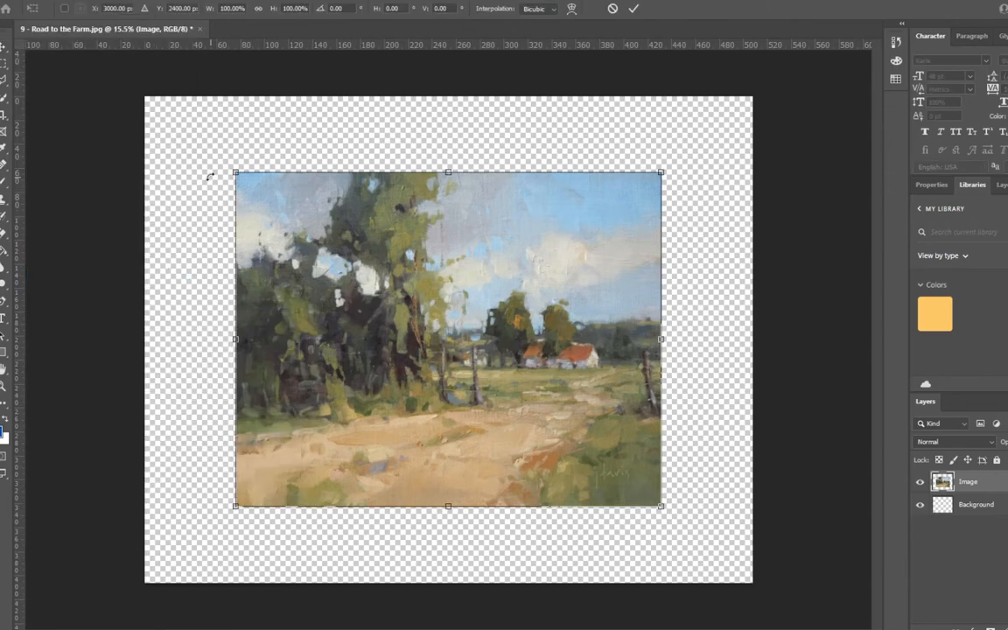
left_click_drag(231, 168, 144, 97)
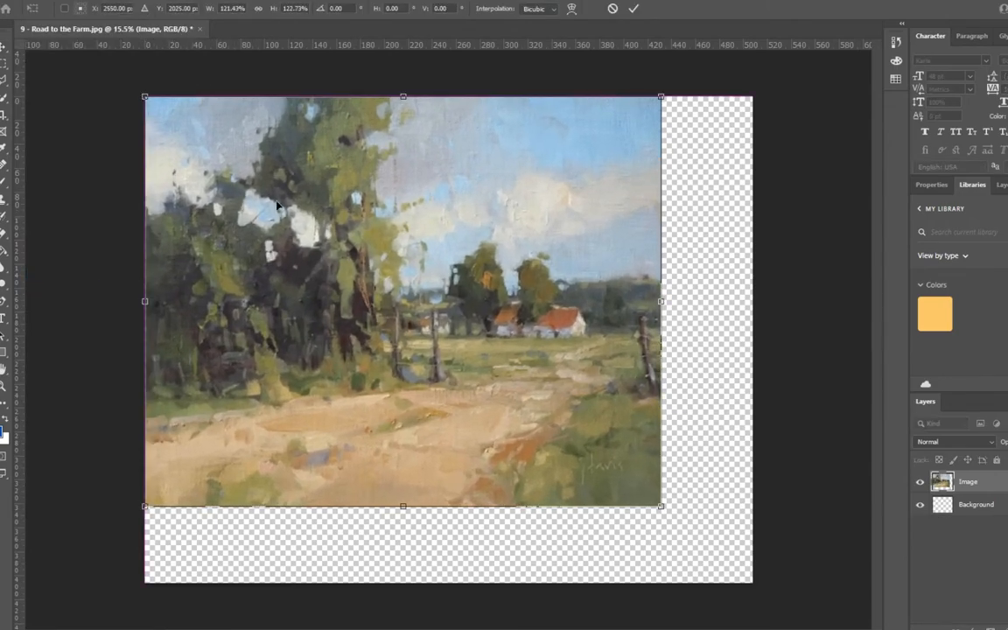
left_click_drag(661, 505, 752, 582)
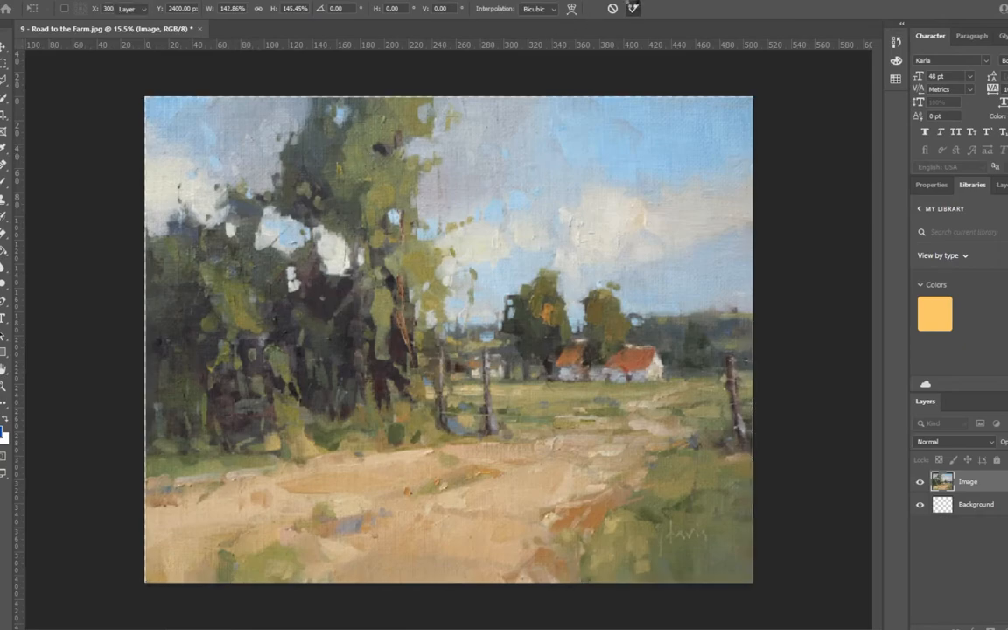
left_click(633, 8)
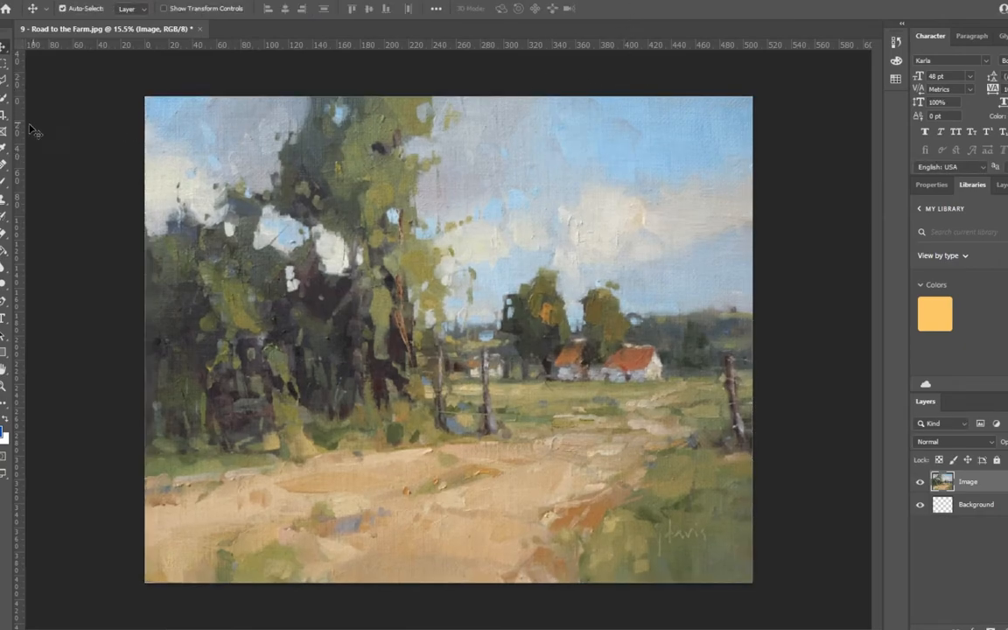
- Check the canvas proportions against the 4:5 (8:10) crop ratio swapped to 5:4, leaving the crop unapplied
left_click(5, 110)
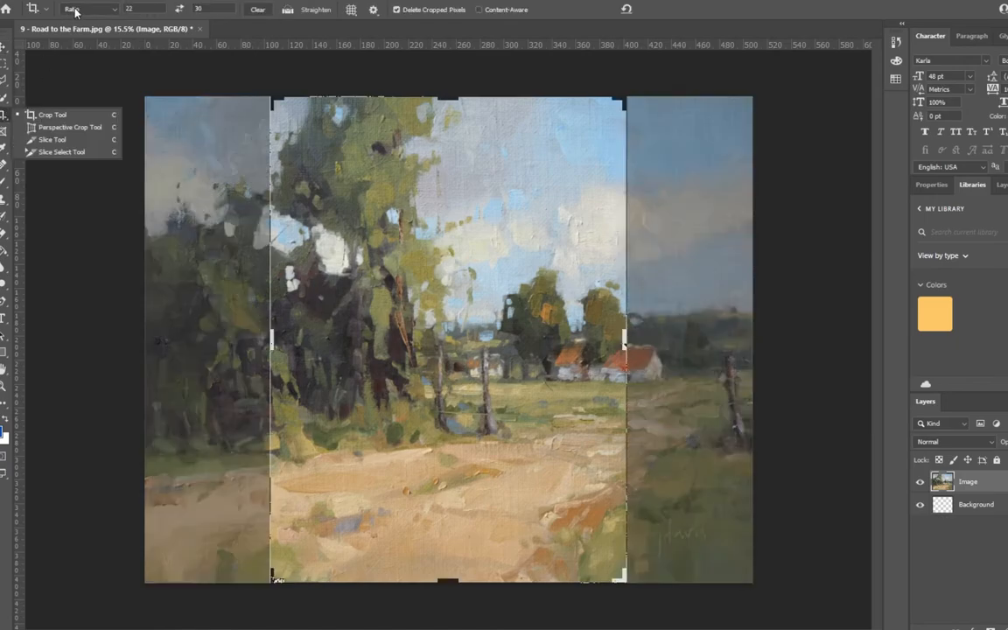
left_click(111, 10)
left_click(91, 69)
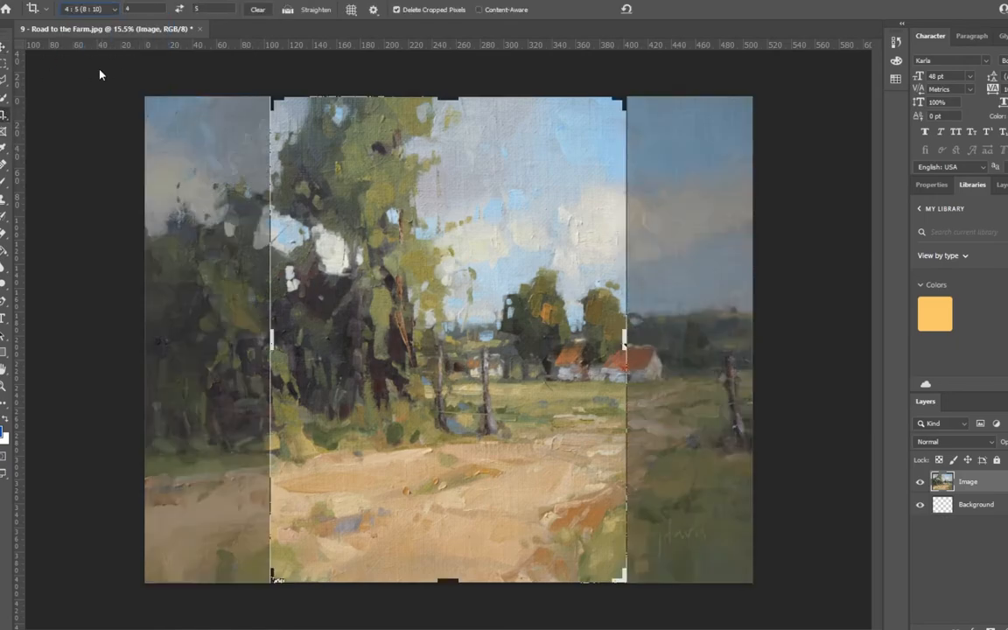
left_click(179, 10)
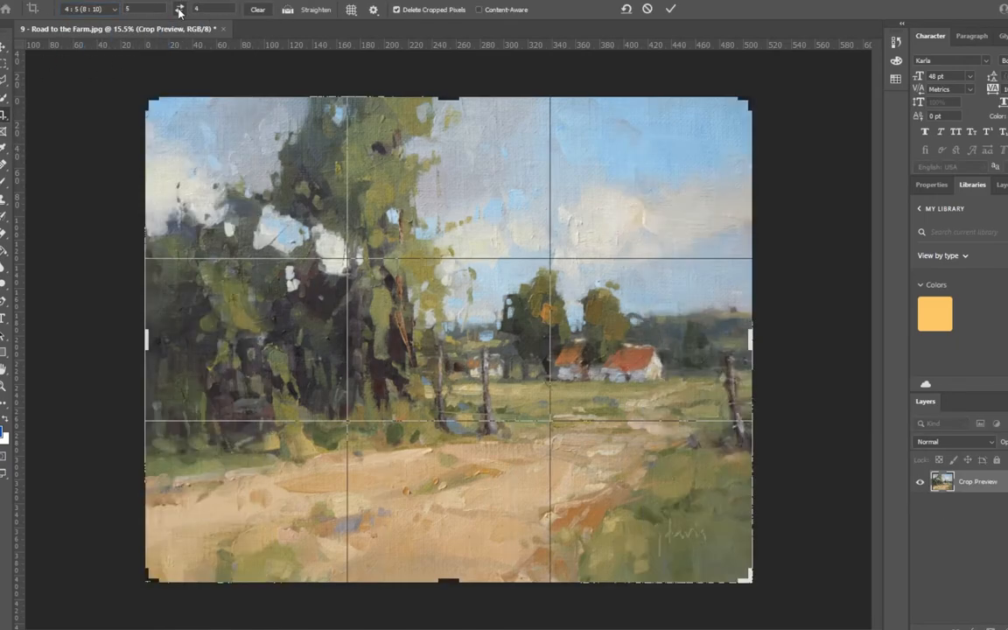
left_click(646, 10)
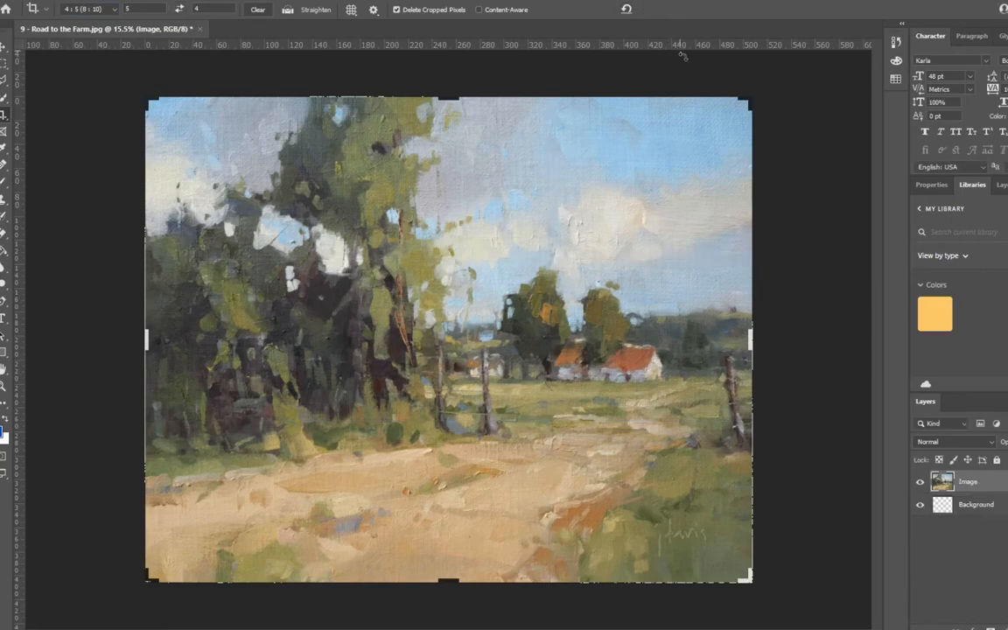
left_click(859, 613)
- Save the painting as a JPEG named "9 - Road to the Farm-resized-4x5 ratio" in the HiveMindPrints folder
left_click(35, 2)
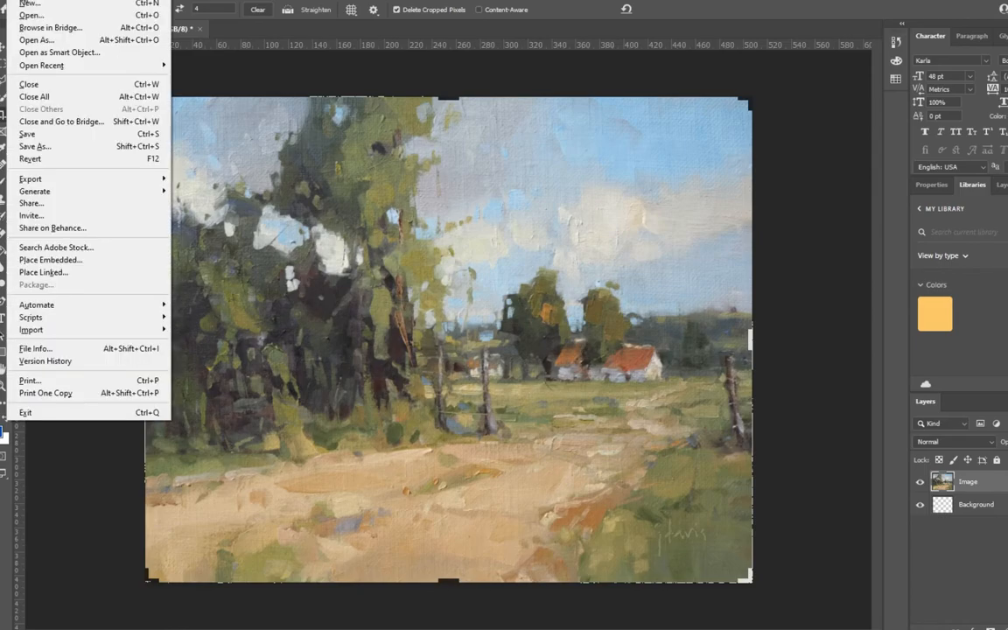
left_click(44, 146)
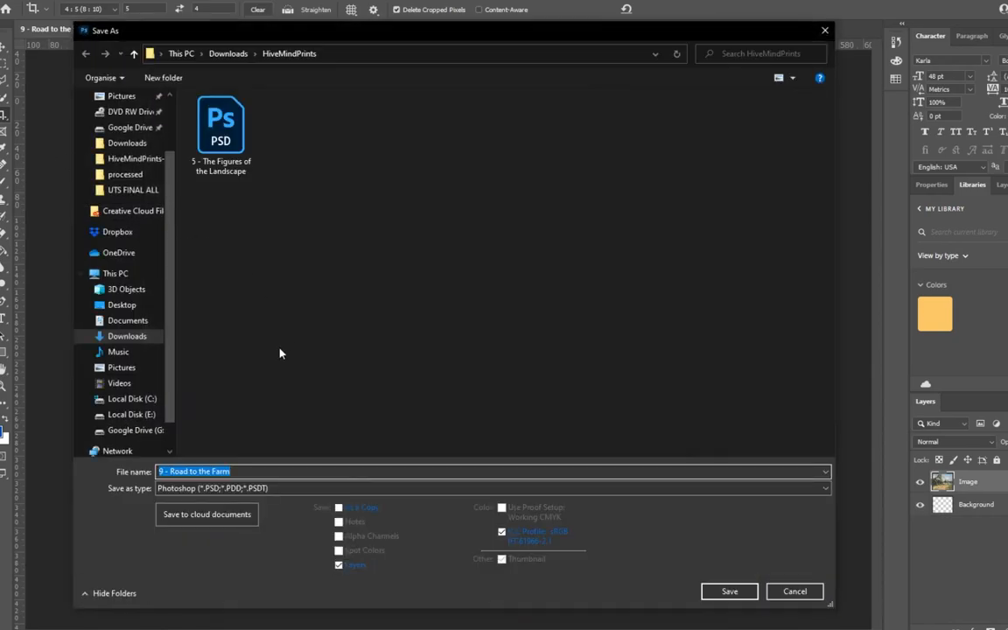
left_click(291, 487)
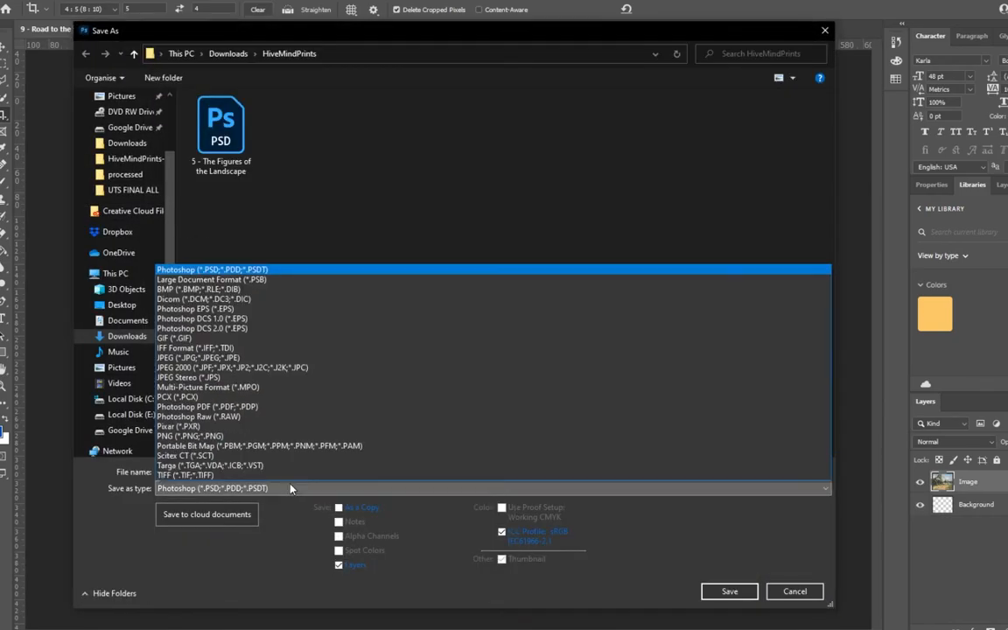
left_click(267, 358)
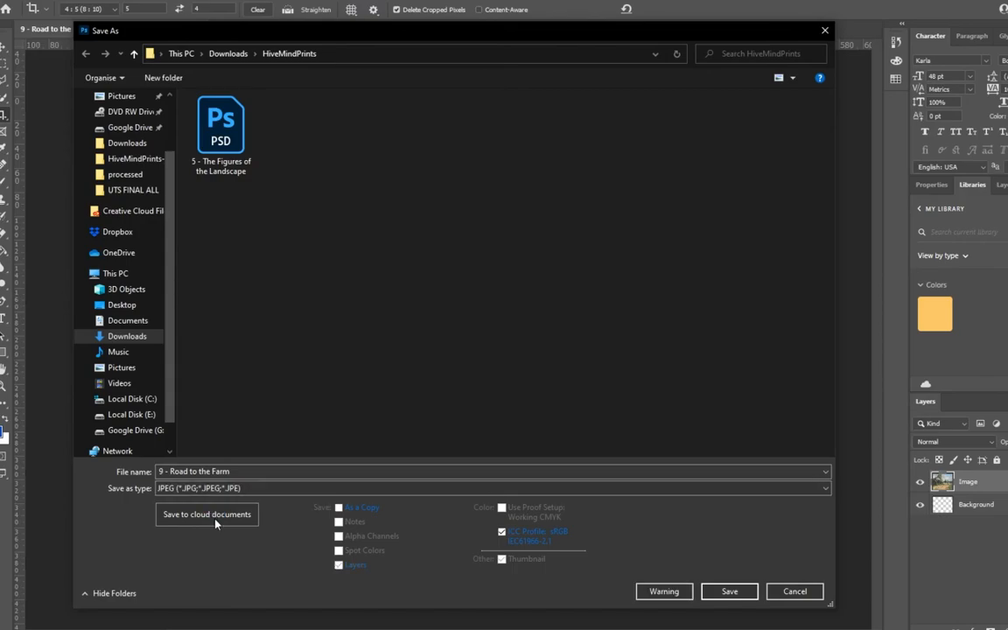
left_click(250, 472)
type("-")
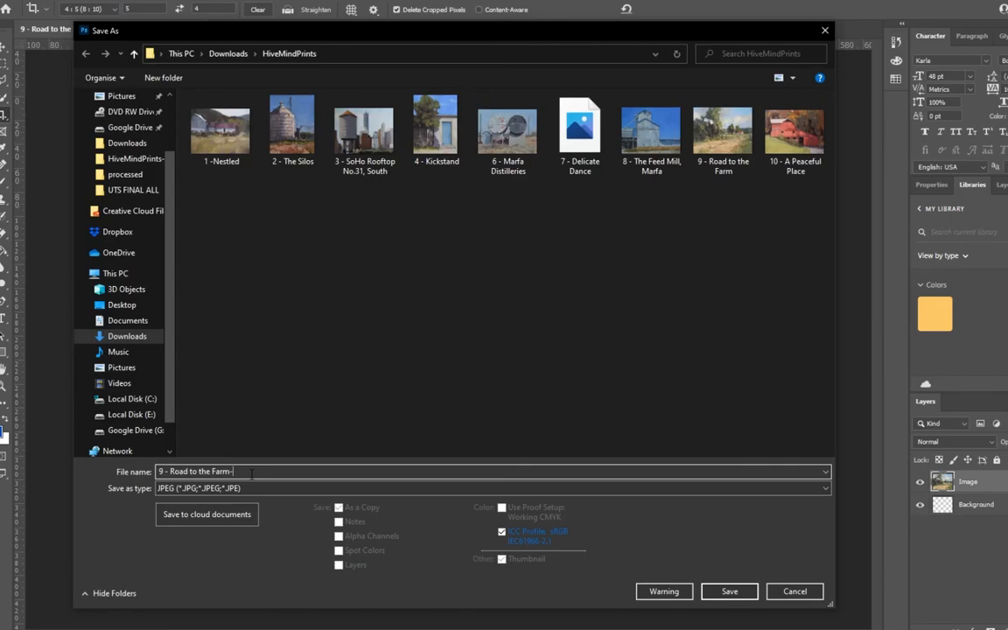
type("resized-4x5 ratio")
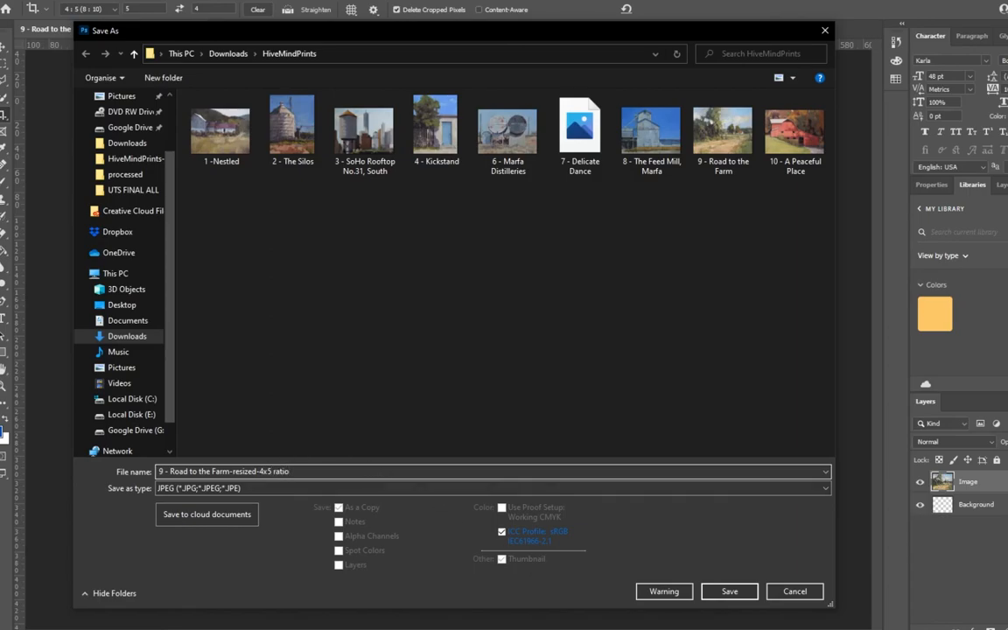
left_click(723, 592)
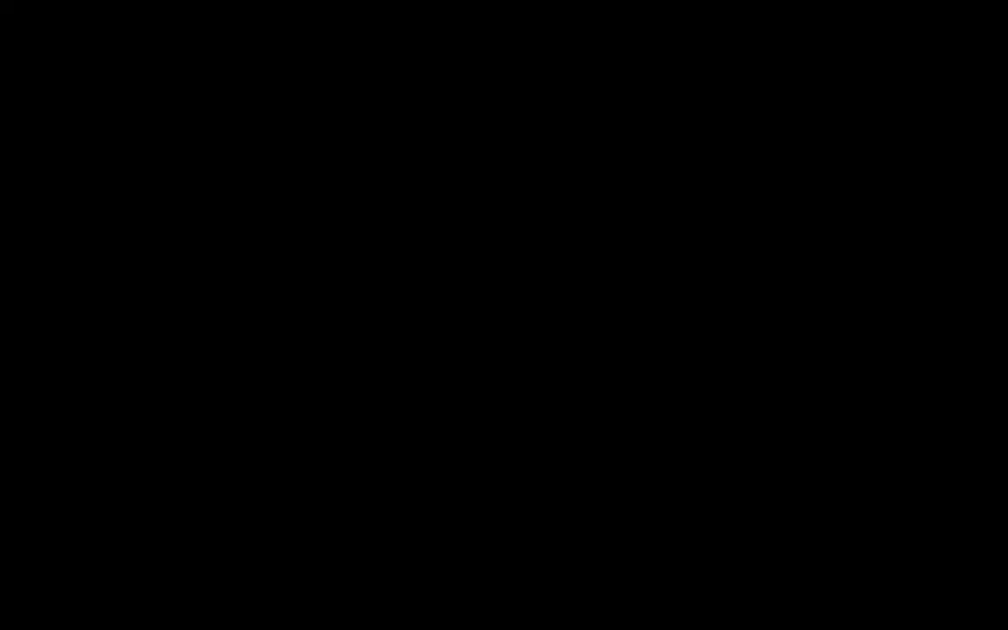